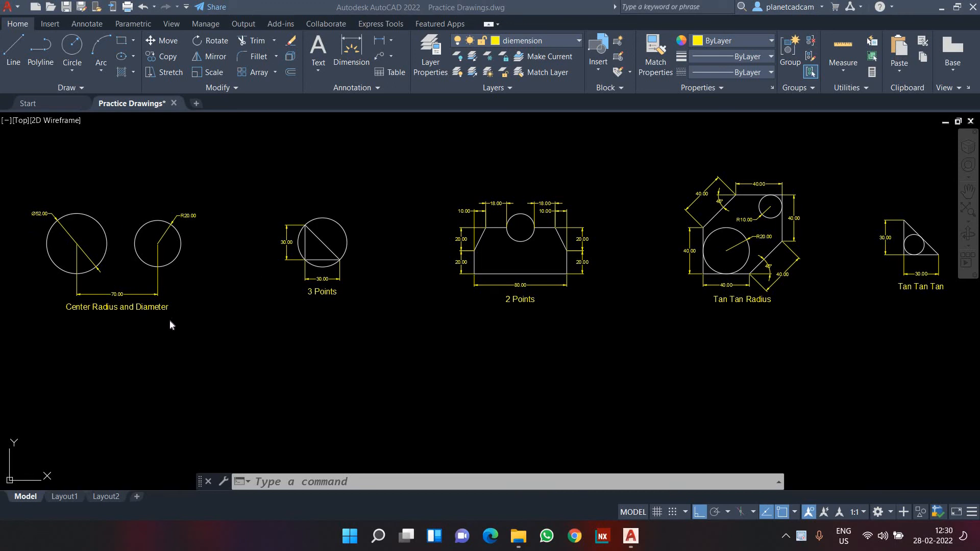
Examine the dimensions of the Center Radius and Diameter practice drawing.
{"action": "middle_click_drag", "start_coordinate": [85, 320], "coordinate": [280, 322]}
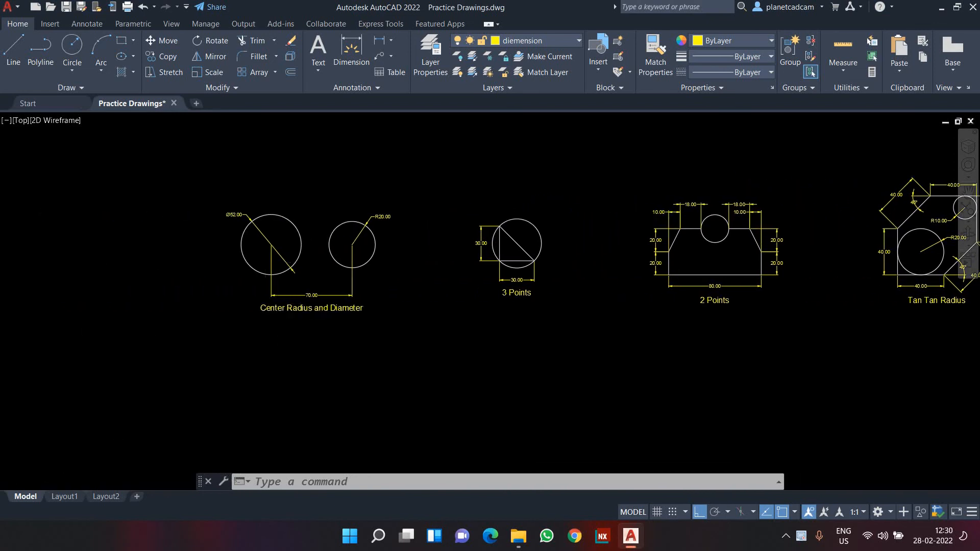
{"action": "scroll", "coordinate": [265, 277], "scroll_direction": "up", "scroll_amount": 4}
{"action": "middle_click_drag", "start_coordinate": [264, 277], "coordinate": [249, 288]}
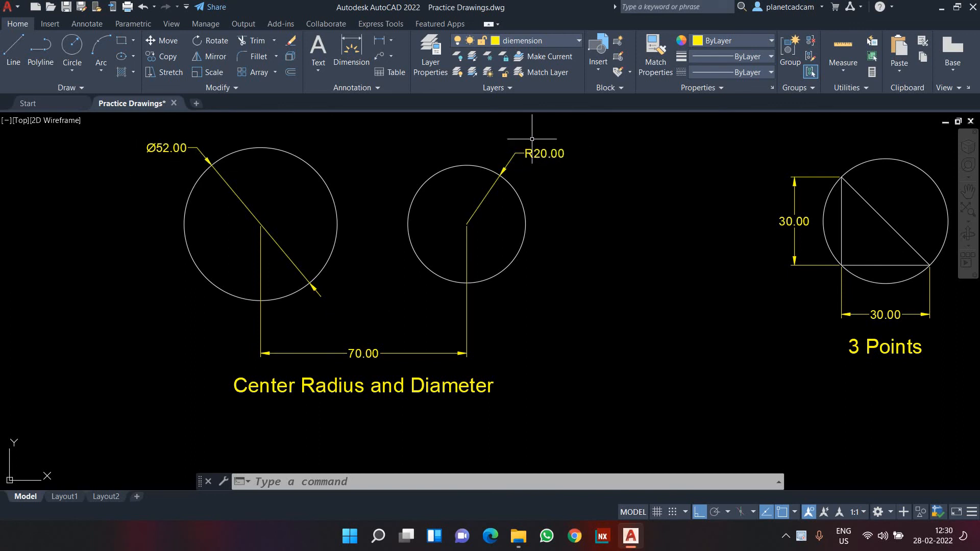
{"action": "mouse_move", "coordinate": [527, 176]}
{"action": "middle_mouse_down"}
{"action": "mouse_move", "coordinate": [541, 193]}
{"action": "mouse_move", "coordinate": [573, 186]}
{"action": "middle_mouse_up"}
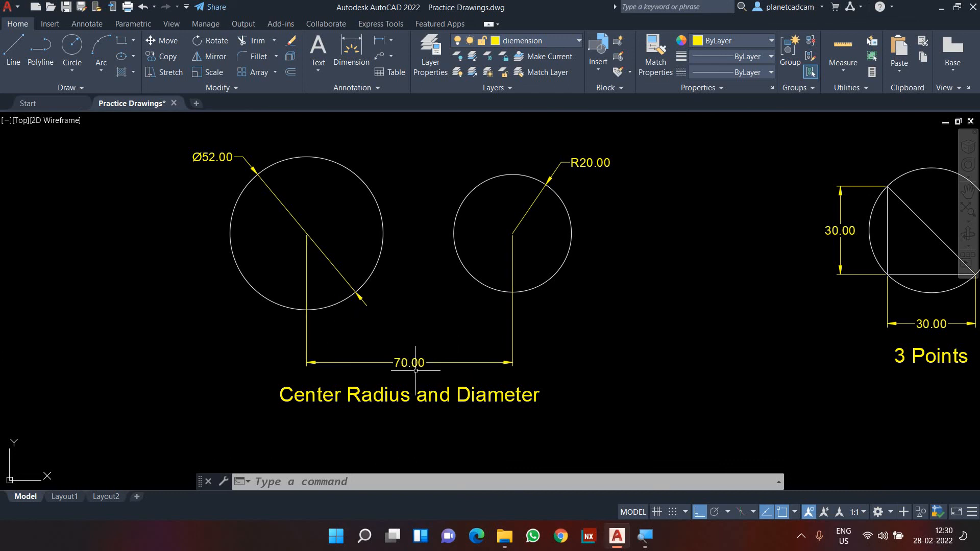
{"action": "scroll", "coordinate": [415, 370], "scroll_direction": "down", "scroll_amount": 4}
{"action": "type", "text": "LINE"}
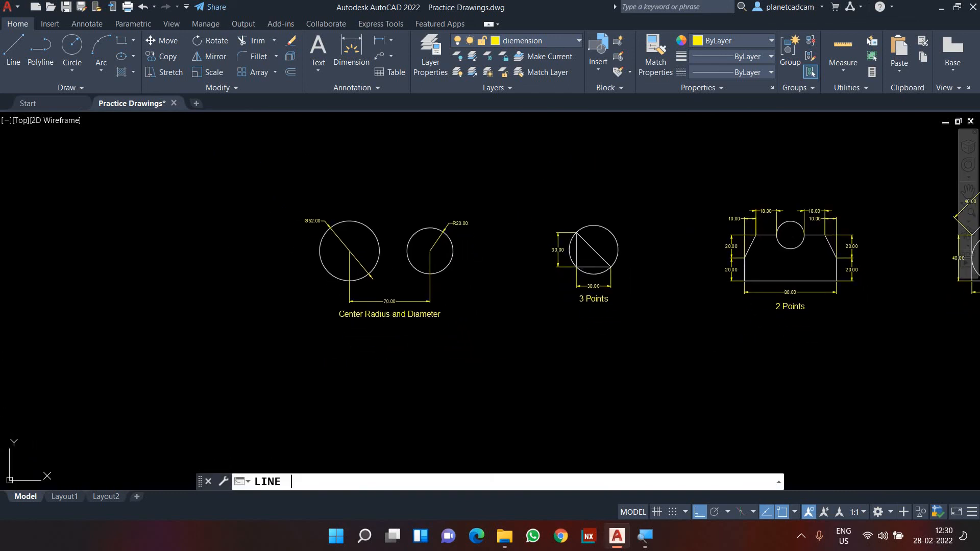
{"action": "key", "text": "Return"}
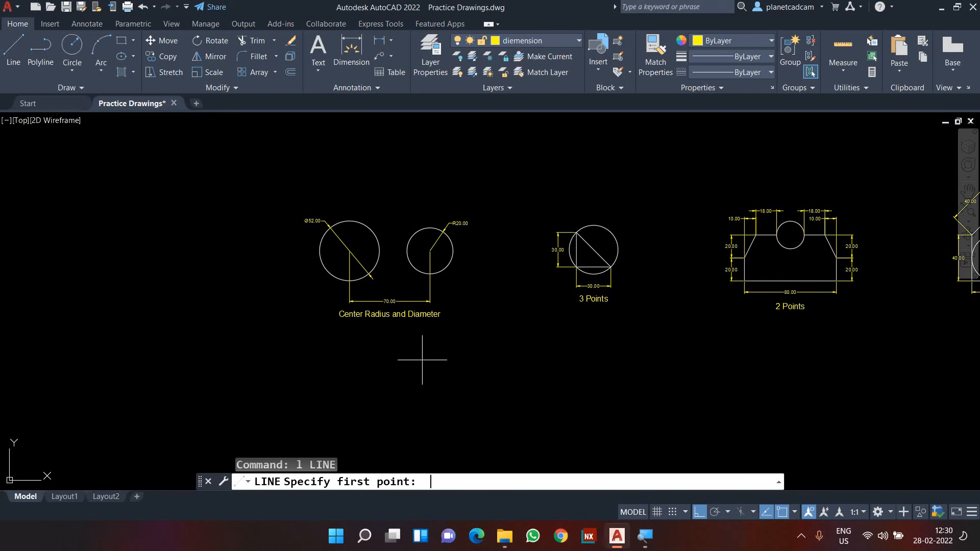
{"action": "left_click", "coordinate": [343, 410]}
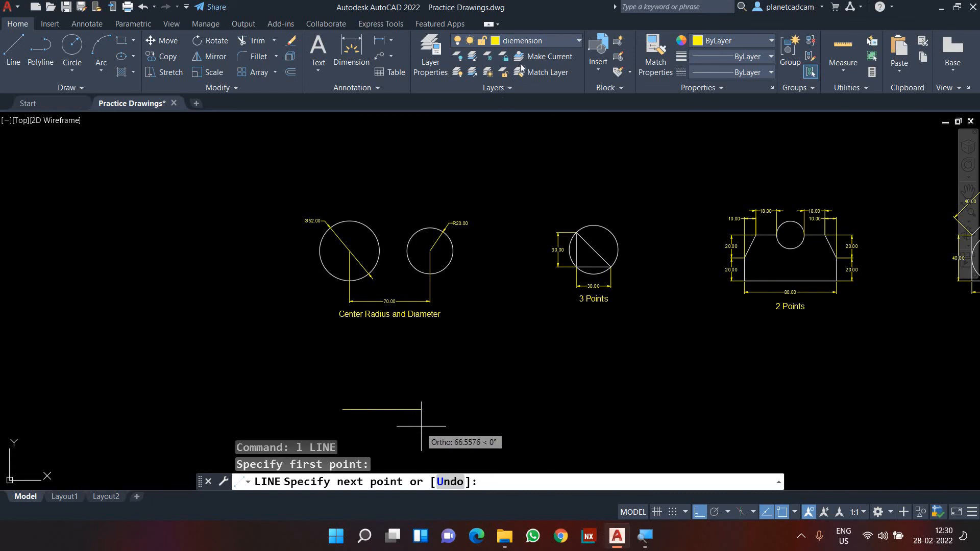
{"action": "key", "text": "Escape"}
Make layer 0 current and draw a horizontal line 70 units long below the Center Radius and Diameter drawing.
{"action": "left_click", "coordinate": [525, 40]}
{"action": "left_click", "coordinate": [510, 54]}
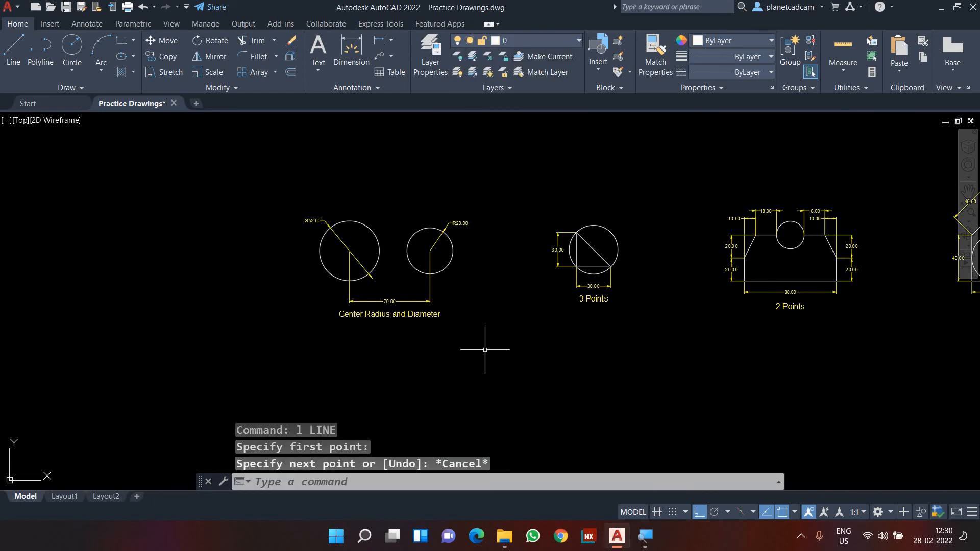
{"action": "type", "text": "l"}
{"action": "key", "text": "Return"}
{"action": "left_click", "coordinate": [329, 421]}
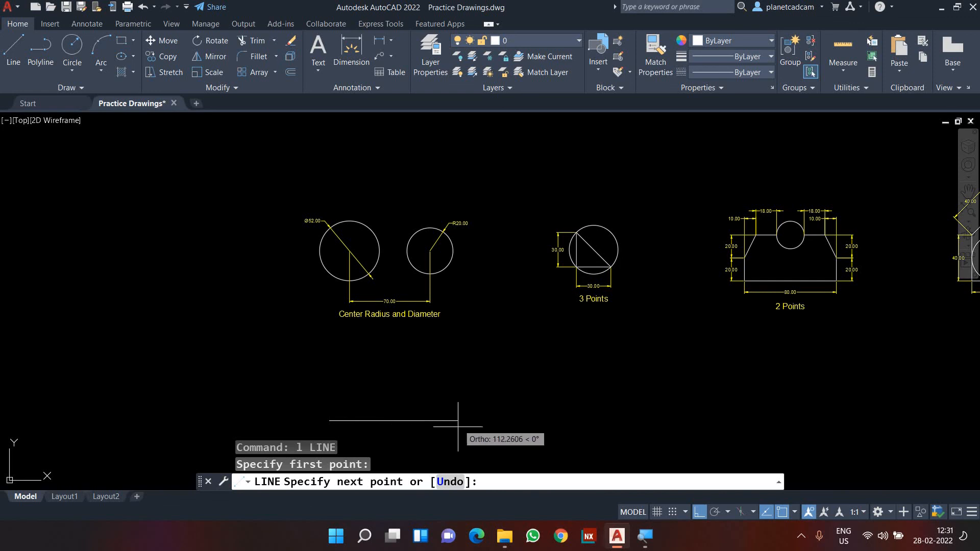
{"action": "key", "text": "F8"}
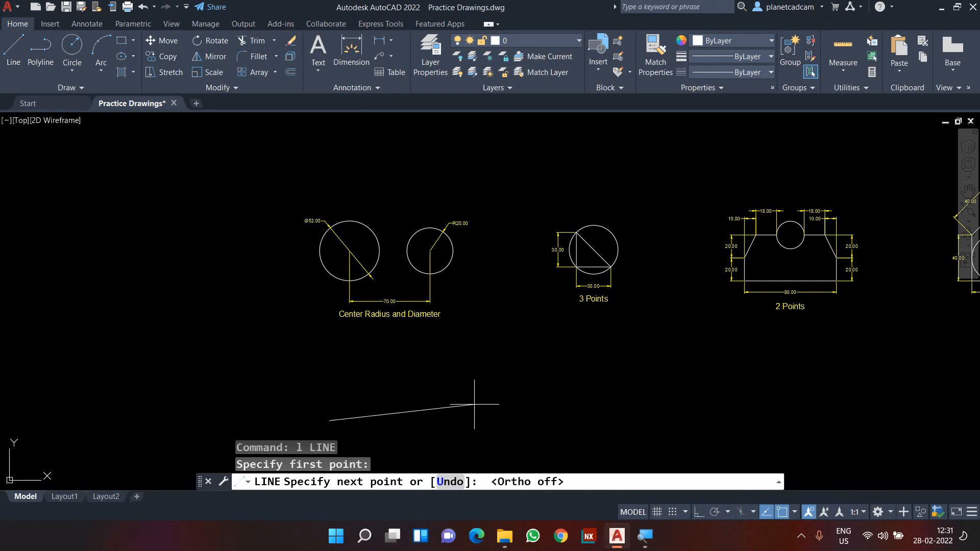
{"action": "key", "text": "F8"}
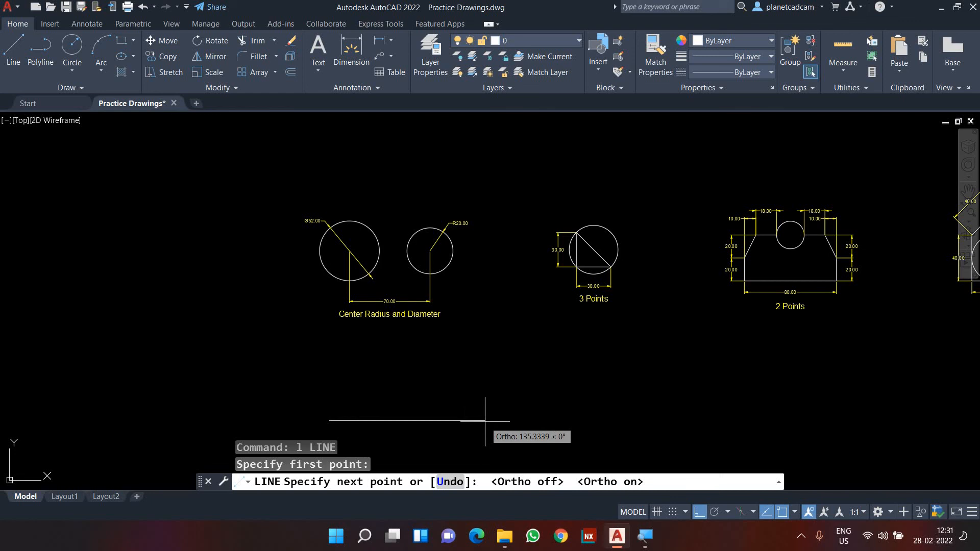
{"action": "type", "text": "70"}
{"action": "key", "text": "Return"}
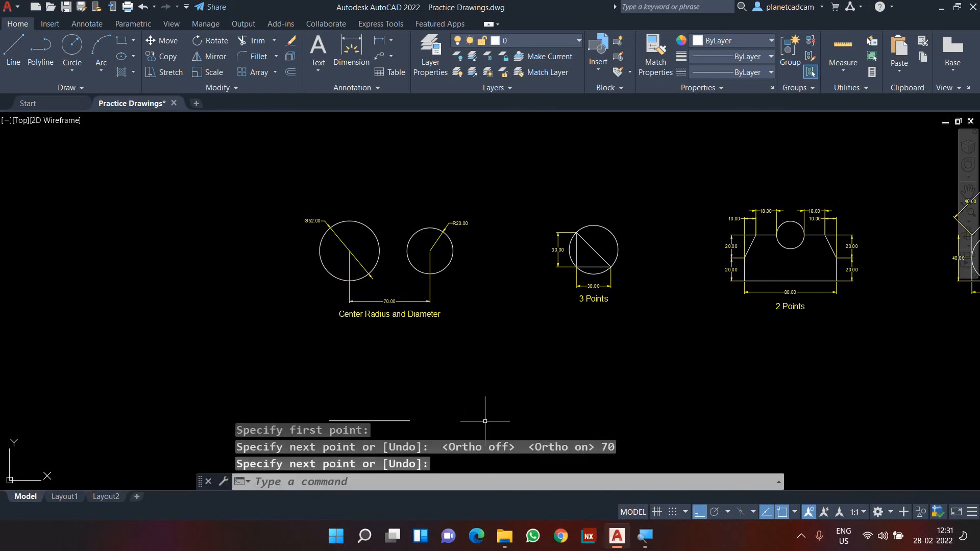
Compare the new line with the Center Radius and Diameter reference and review its circle sizes and centre spacing.
{"action": "mouse_move", "coordinate": [425, 417]}
{"action": "middle_mouse_down"}
{"action": "mouse_move", "coordinate": [450, 352]}
{"action": "mouse_move", "coordinate": [417, 367]}
{"action": "mouse_move", "coordinate": [437, 376]}
{"action": "middle_mouse_up"}
{"action": "scroll", "coordinate": [407, 345], "scroll_direction": "up", "scroll_amount": 2}
{"action": "scroll", "coordinate": [438, 377], "scroll_direction": "down", "scroll_amount": 2}
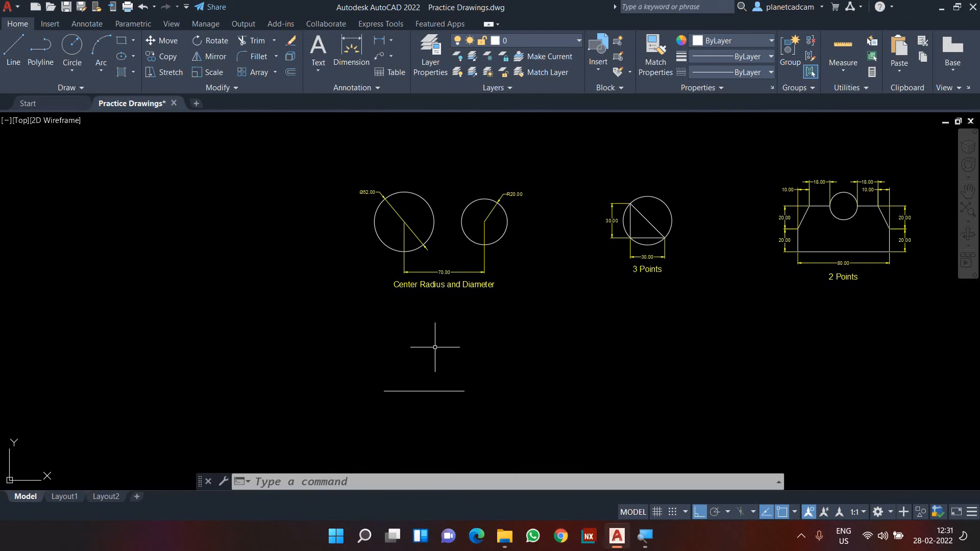
{"action": "middle_click_drag", "start_coordinate": [414, 362], "coordinate": [432, 365]}
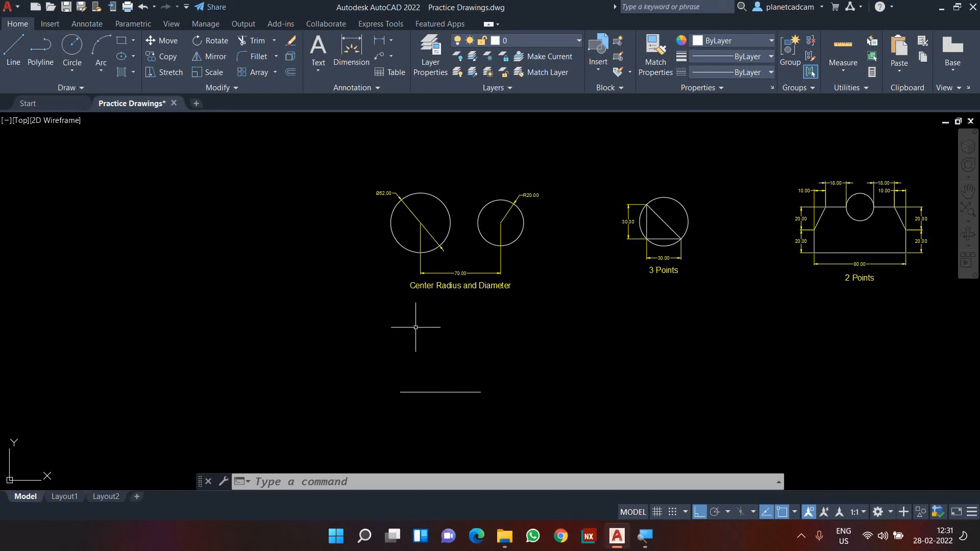
{"action": "scroll", "coordinate": [404, 193], "scroll_direction": "up", "scroll_amount": 2}
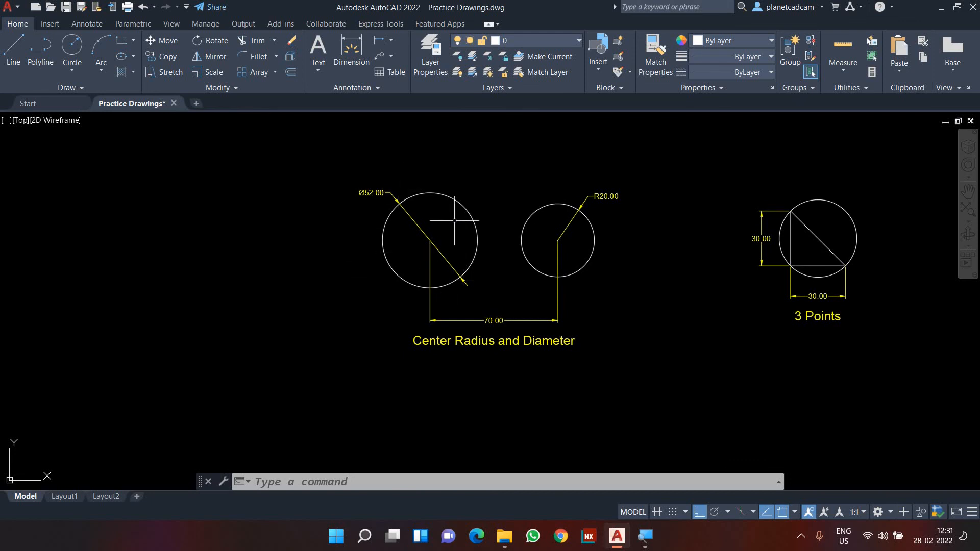
{"action": "scroll", "coordinate": [357, 266], "scroll_direction": "down", "scroll_amount": 2}
{"action": "middle_click_drag", "start_coordinate": [352, 281], "coordinate": [372, 304]}
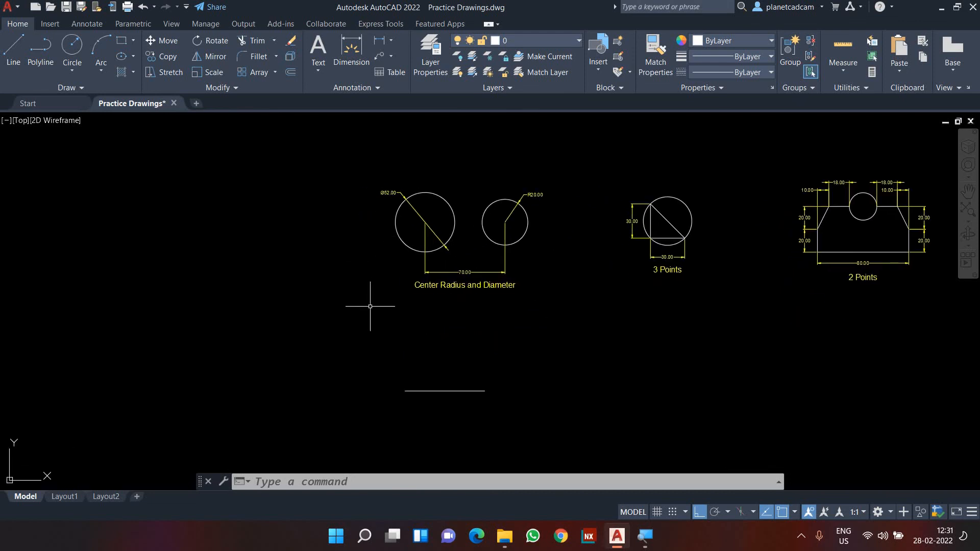
{"action": "scroll", "coordinate": [515, 219], "scroll_direction": "up", "scroll_amount": 4}
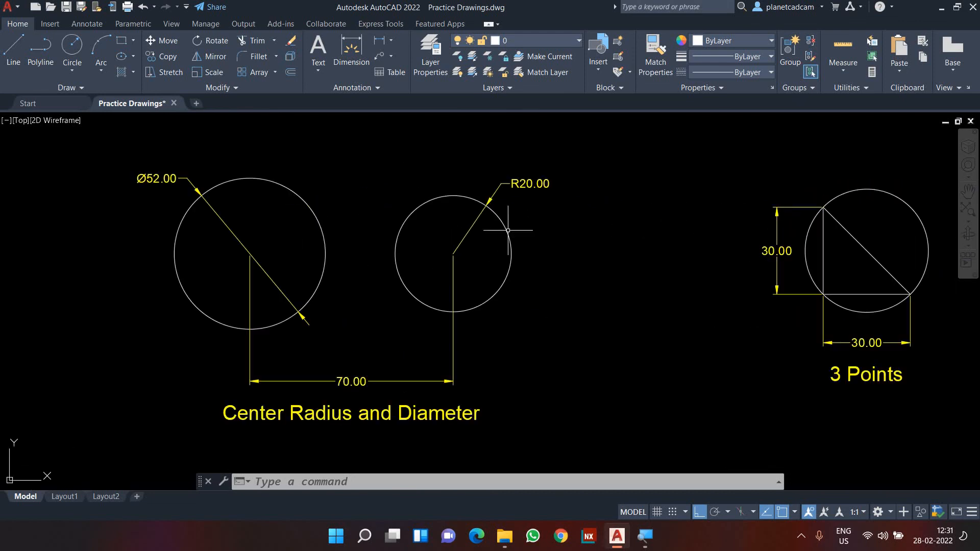
{"action": "scroll", "coordinate": [514, 204], "scroll_direction": "down", "scroll_amount": 4}
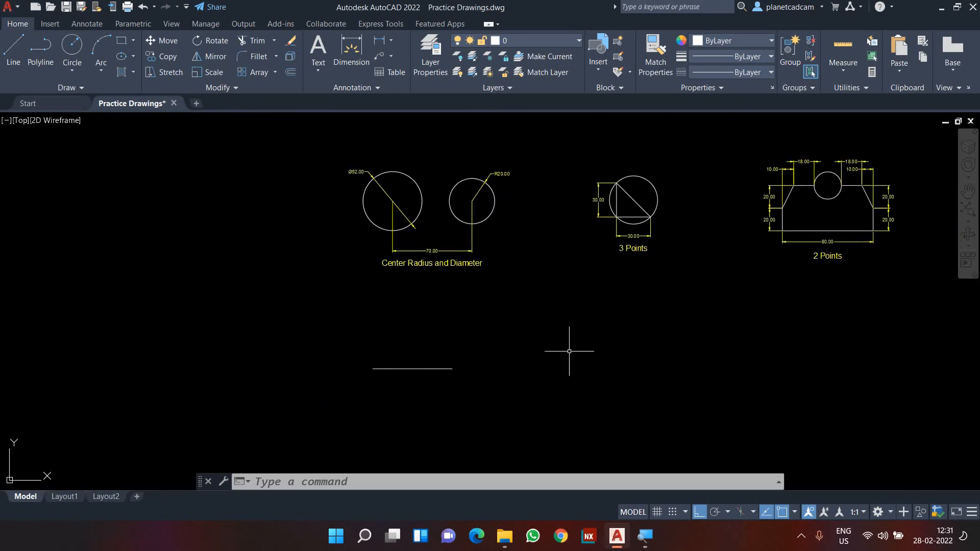
Draw a circle of radius 20 centred on the right endpoint of the new line.
{"action": "type", "text": "C"}
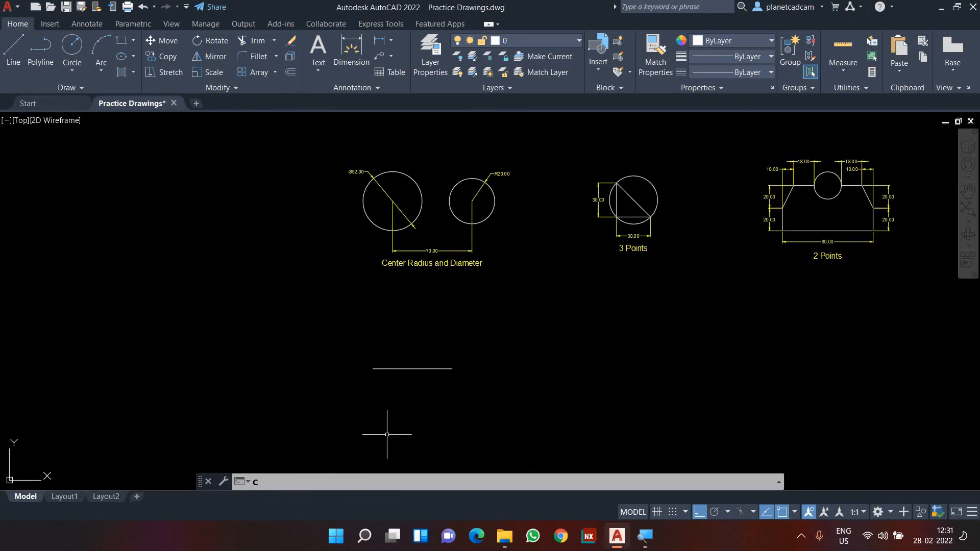
{"action": "key", "text": "Return"}
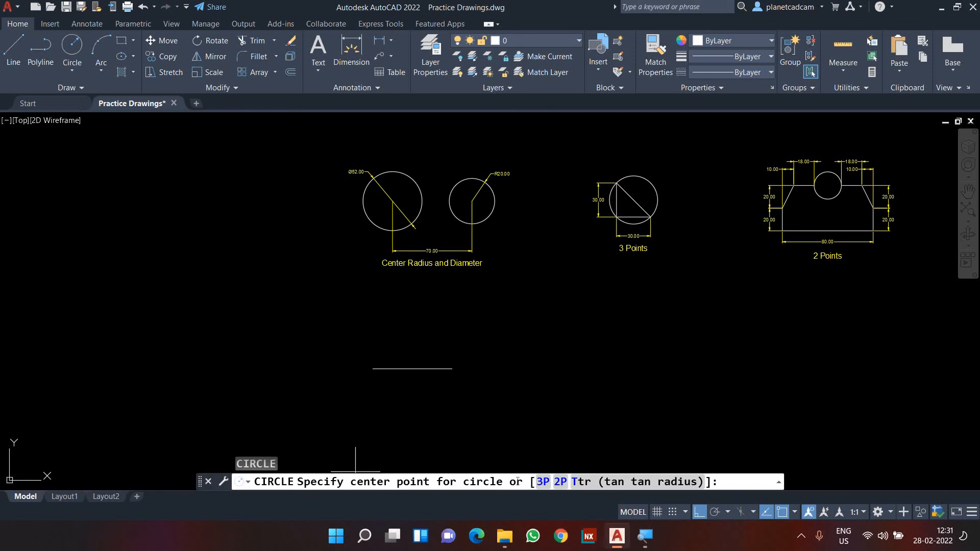
{"action": "scroll", "coordinate": [466, 400], "scroll_direction": "up", "scroll_amount": 4}
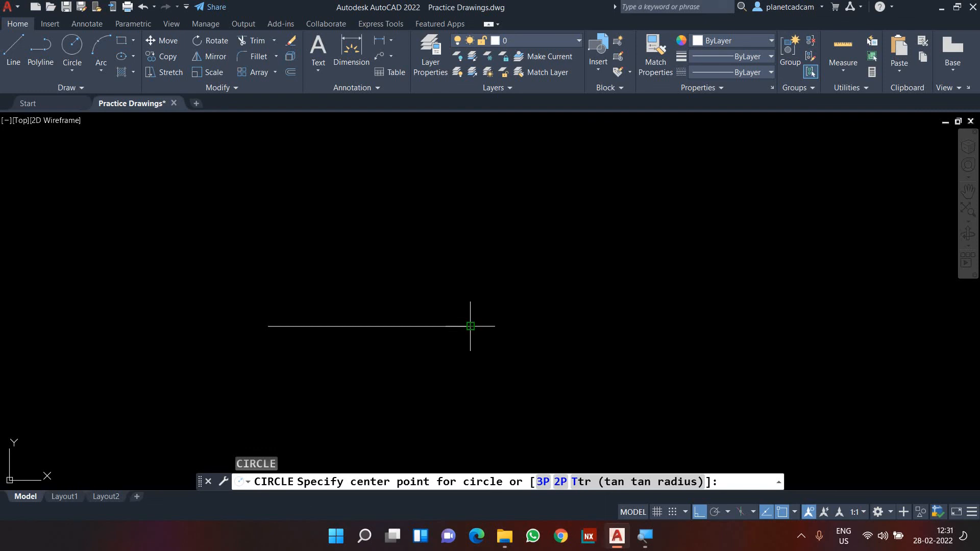
{"action": "left_click", "coordinate": [470, 326]}
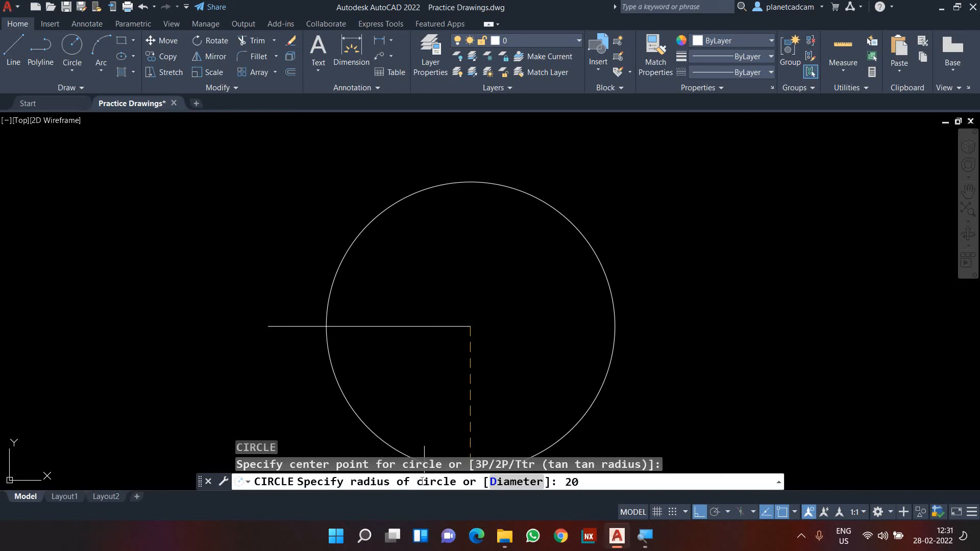
{"action": "key", "text": "Return"}
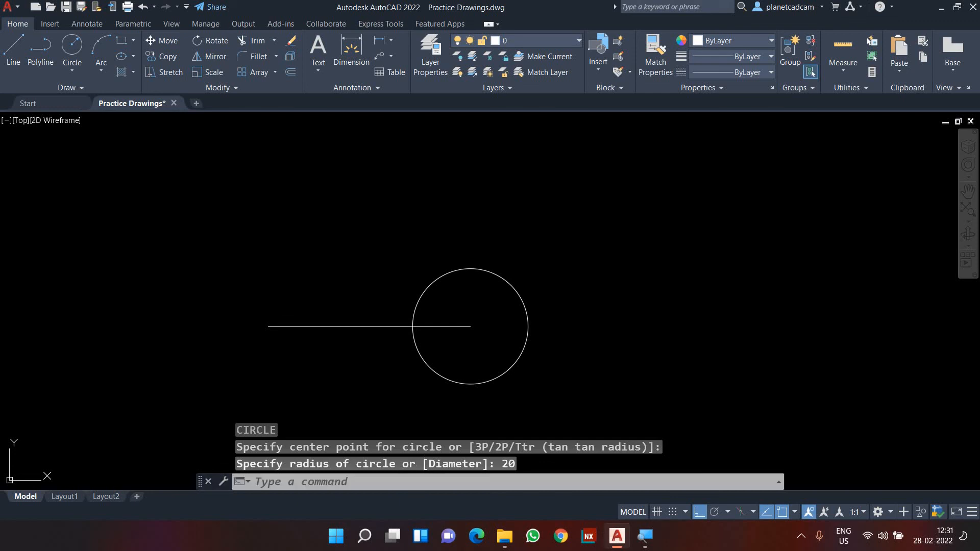
Draw a circle centred on the line's left endpoint using the Diameter option with a value of 52.
{"action": "middle_click_drag", "start_coordinate": [457, 372], "coordinate": [512, 381]}
{"action": "scroll", "coordinate": [512, 382], "scroll_direction": "down", "scroll_amount": 2}
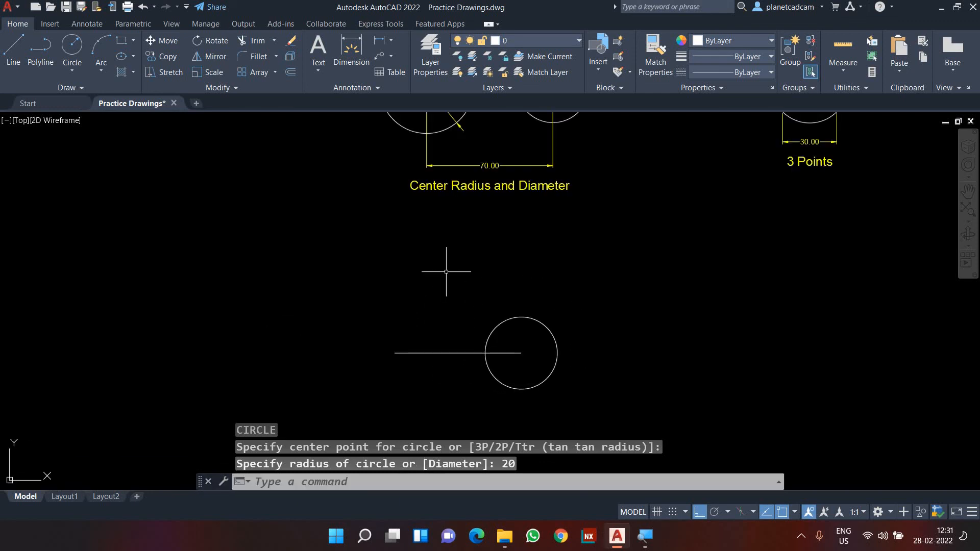
{"action": "middle_click_drag", "start_coordinate": [448, 273], "coordinate": [502, 399]}
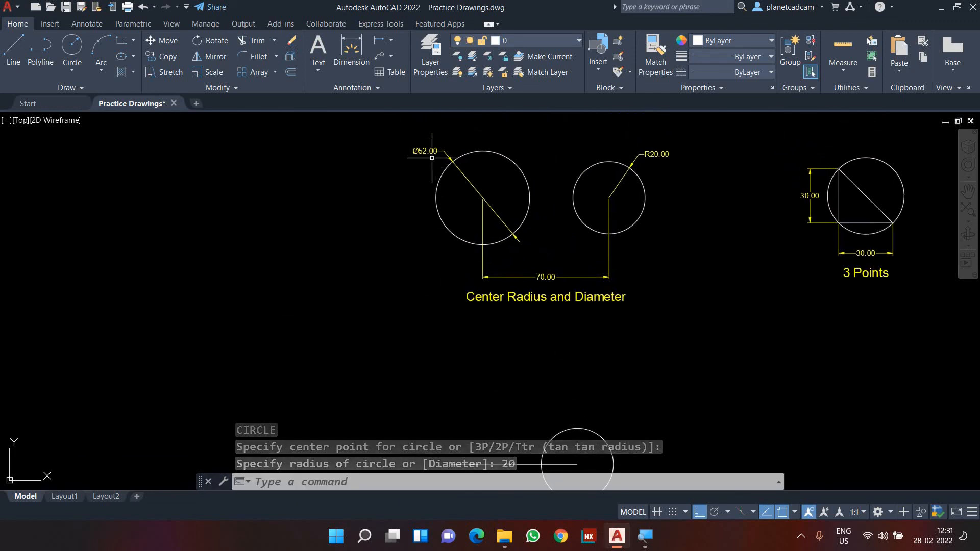
{"action": "middle_click_drag", "start_coordinate": [414, 357], "coordinate": [454, 252]}
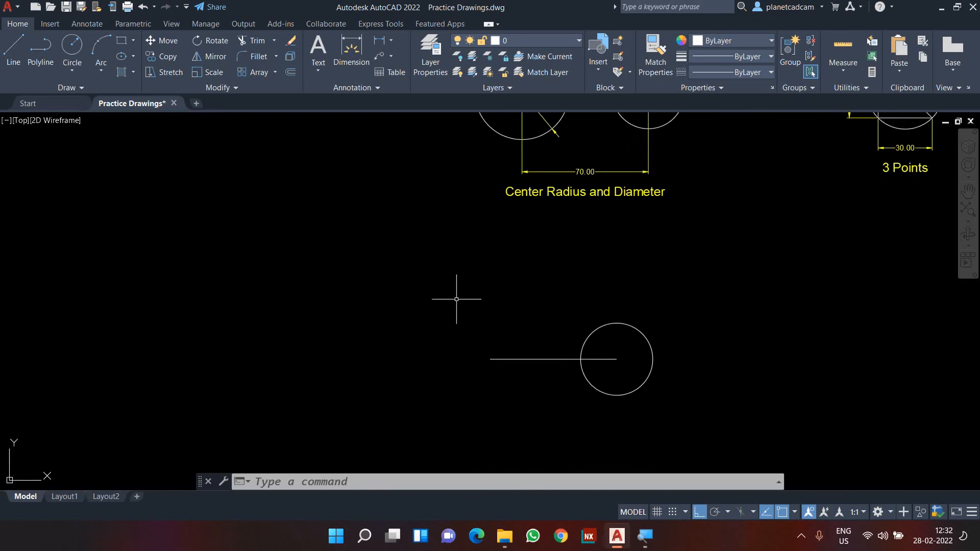
{"action": "type", "text": "c"}
{"action": "key", "text": "Return"}
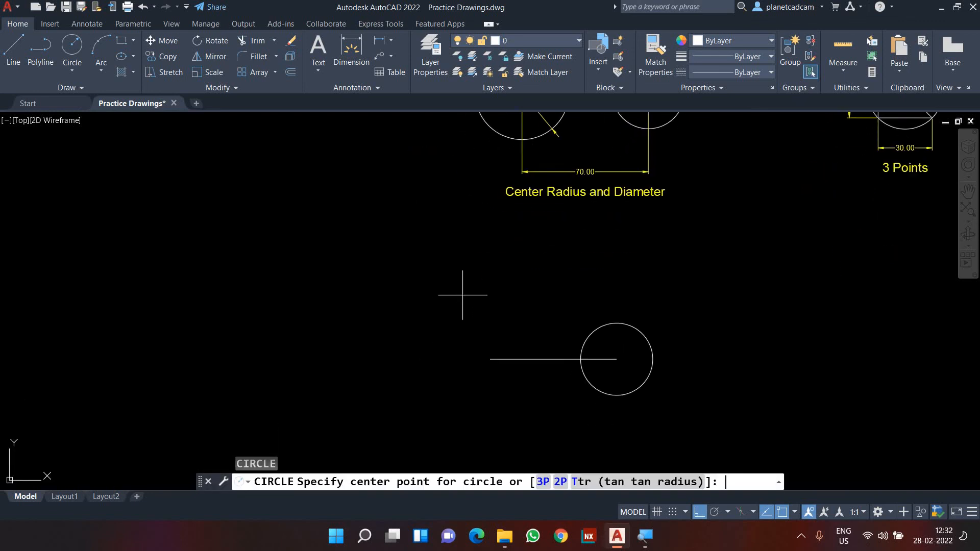
{"action": "scroll", "coordinate": [488, 400], "scroll_direction": "up", "scroll_amount": 2}
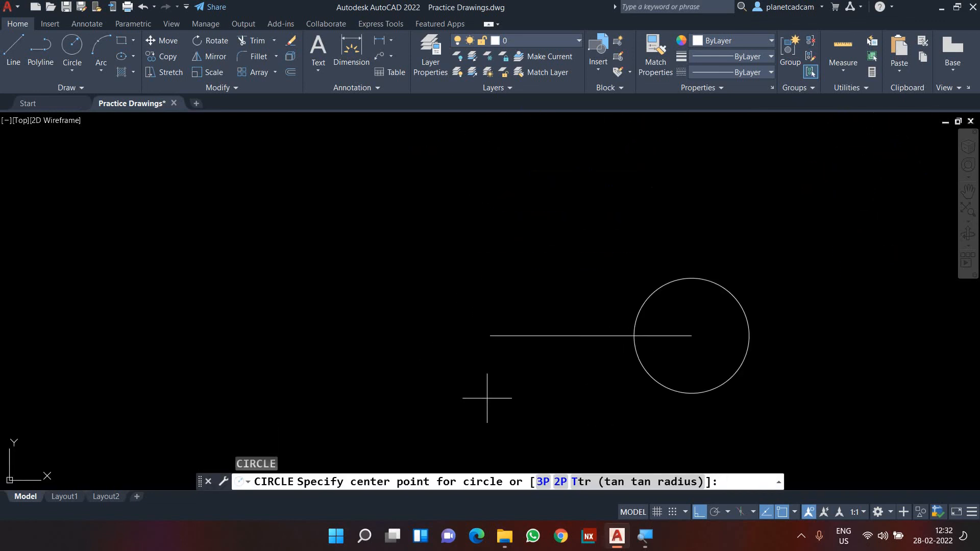
{"action": "left_click", "coordinate": [489, 335]}
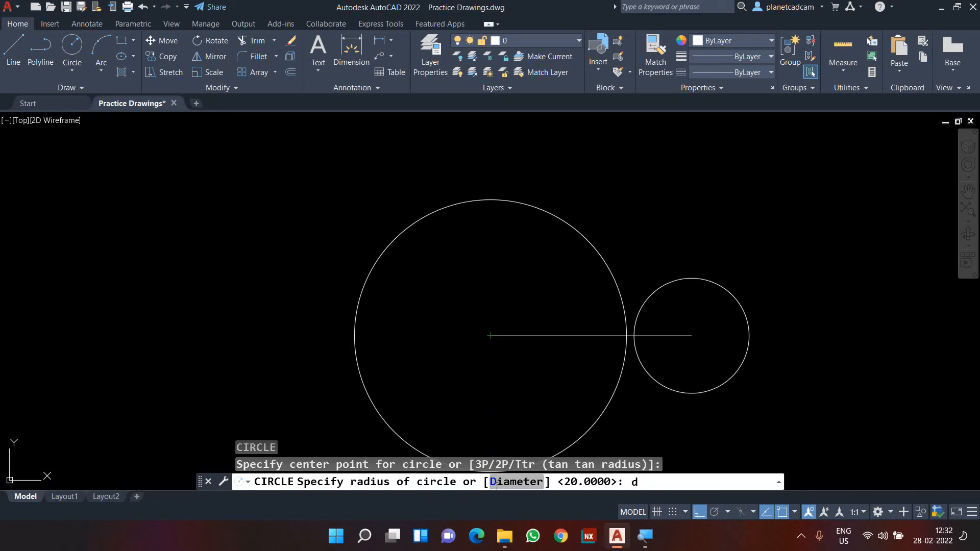
{"action": "key", "text": "Return"}
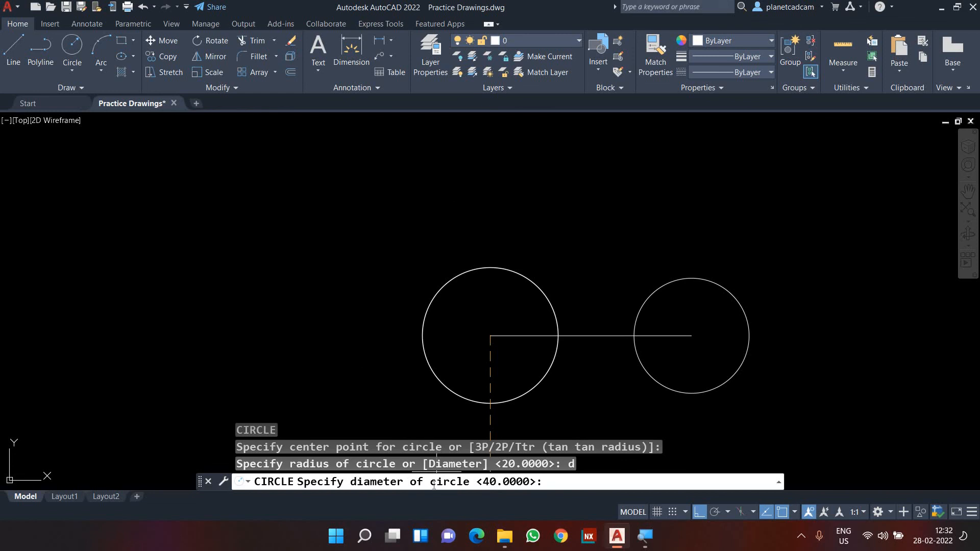
{"action": "type", "text": "5"}
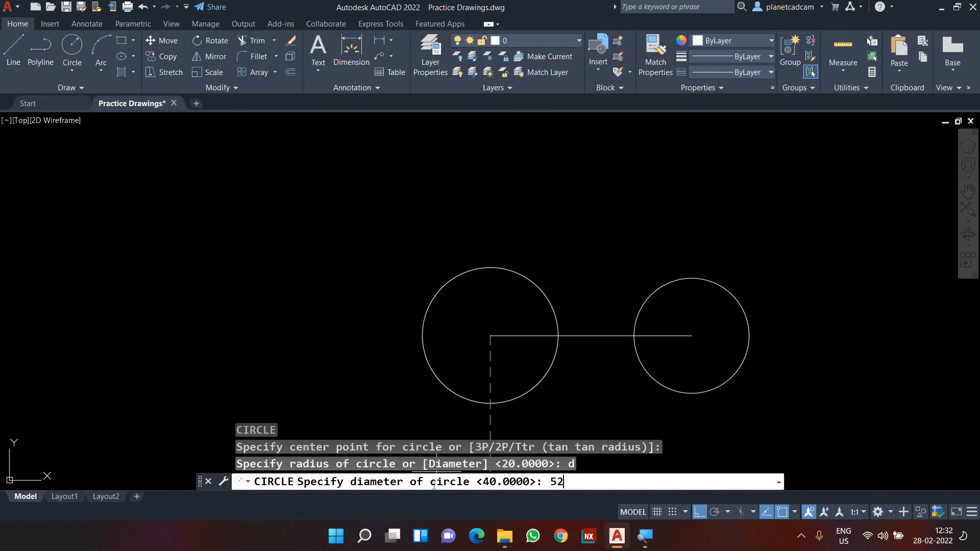
{"action": "type", "text": "2"}
{"action": "key", "text": "Return"}
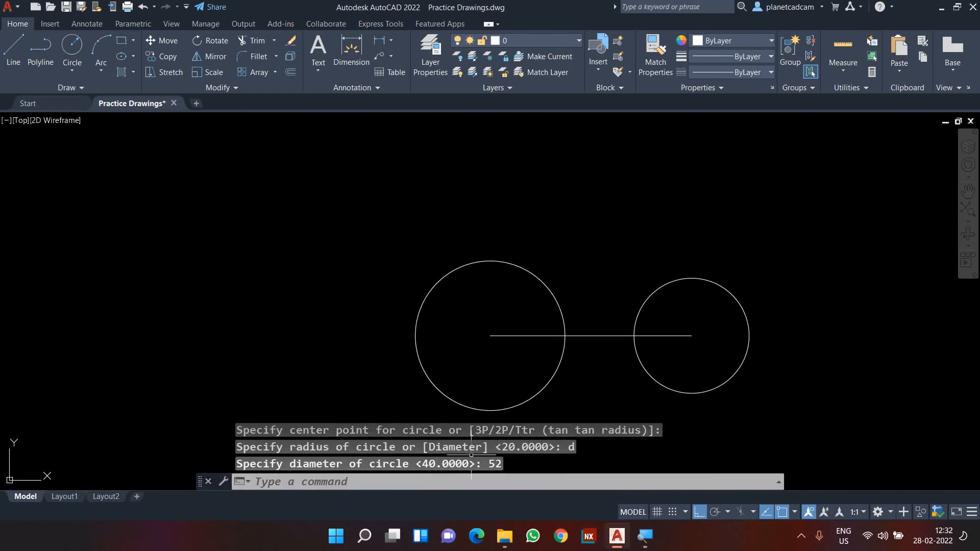
Delete the horizontal construction line connecting the centres of the two new circles.
{"action": "middle_click_drag", "start_coordinate": [495, 391], "coordinate": [447, 357]}
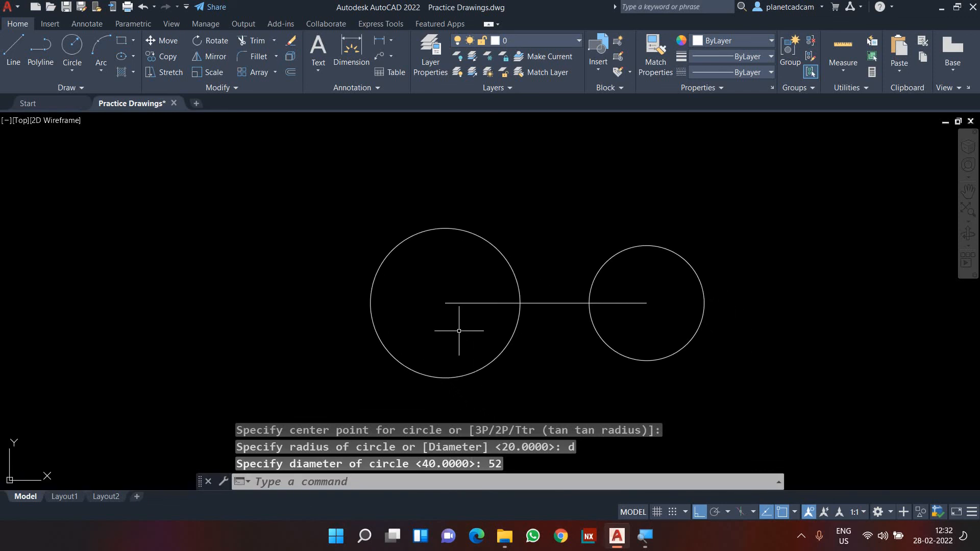
{"action": "left_click", "coordinate": [482, 303]}
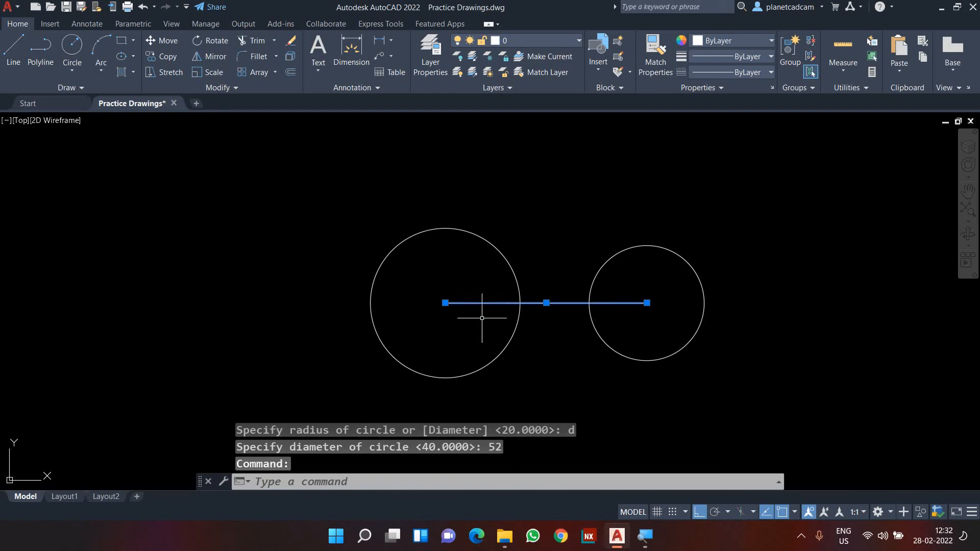
{"action": "key", "text": "Delete"}
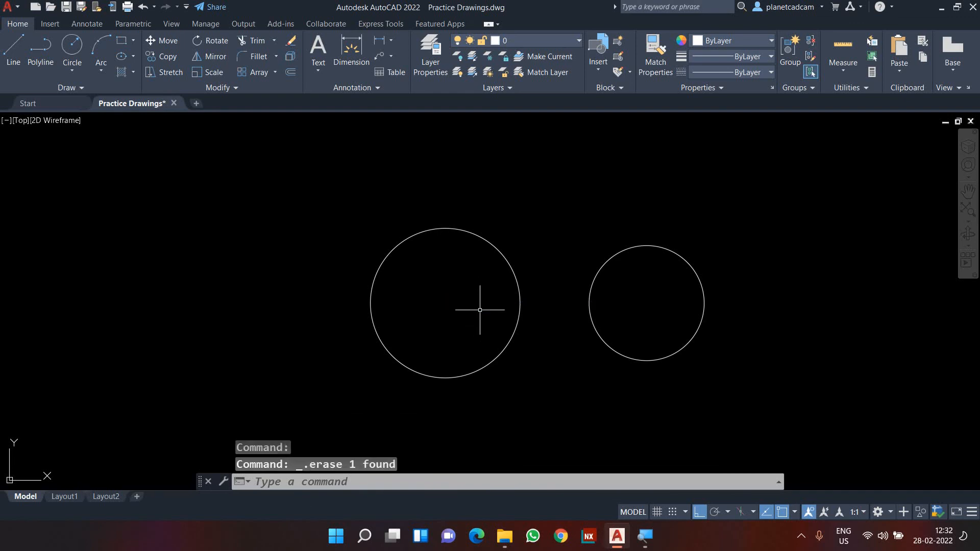
{"action": "middle_click_drag", "start_coordinate": [481, 313], "coordinate": [444, 308]}
{"action": "scroll", "coordinate": [444, 308], "scroll_direction": "down", "scroll_amount": 4}
{"action": "middle_click_drag", "start_coordinate": [434, 247], "coordinate": [434, 265]}
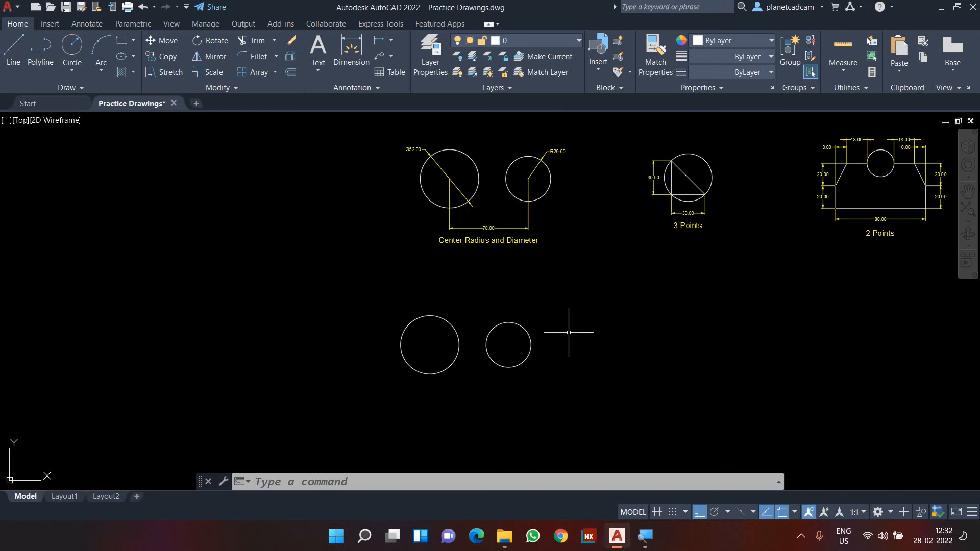
Below the 3 Points reference, start a line and draw its first segment 30 vertically downward.
{"action": "middle_click_drag", "start_coordinate": [568, 332], "coordinate": [531, 344]}
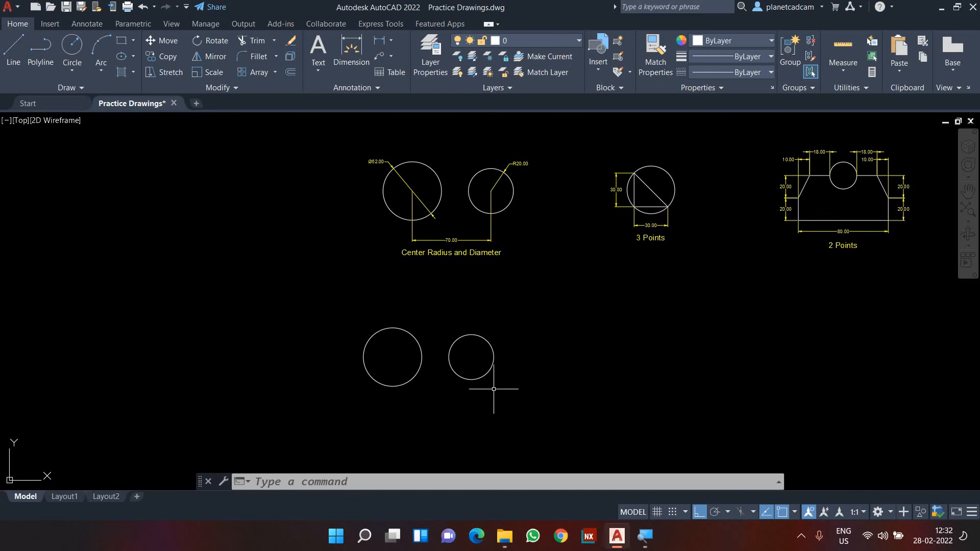
{"action": "middle_click_drag", "start_coordinate": [495, 390], "coordinate": [339, 402]}
{"action": "scroll", "coordinate": [488, 214], "scroll_direction": "up", "scroll_amount": 3}
{"action": "mouse_move", "coordinate": [492, 210]}
{"action": "middle_mouse_down"}
{"action": "mouse_move", "coordinate": [481, 249]}
{"action": "mouse_move", "coordinate": [466, 271]}
{"action": "mouse_move", "coordinate": [456, 268]}
{"action": "middle_mouse_up"}
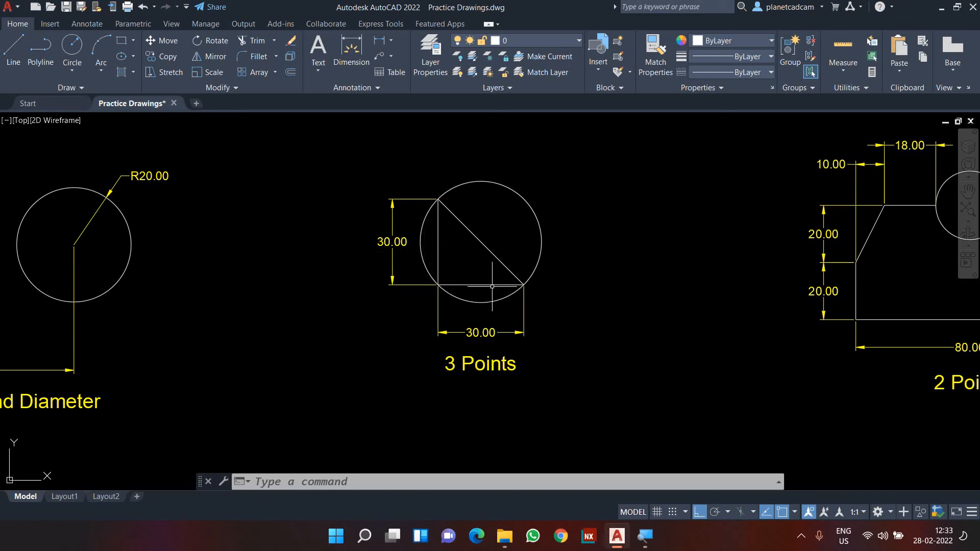
{"action": "scroll", "coordinate": [565, 366], "scroll_direction": "down", "scroll_amount": 3}
{"action": "middle_click_drag", "start_coordinate": [565, 365], "coordinate": [532, 263]}
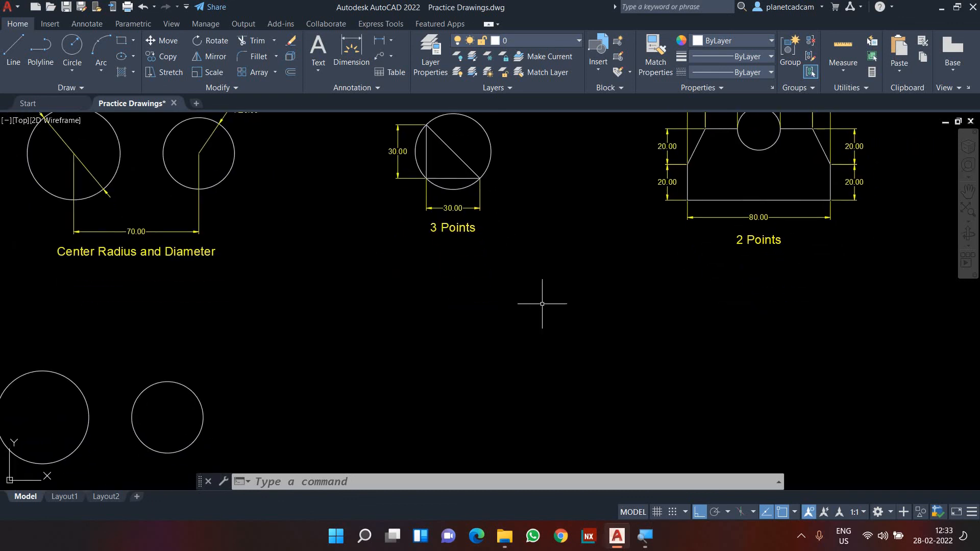
{"action": "type", "text": "l"}
{"action": "key", "text": "Return"}
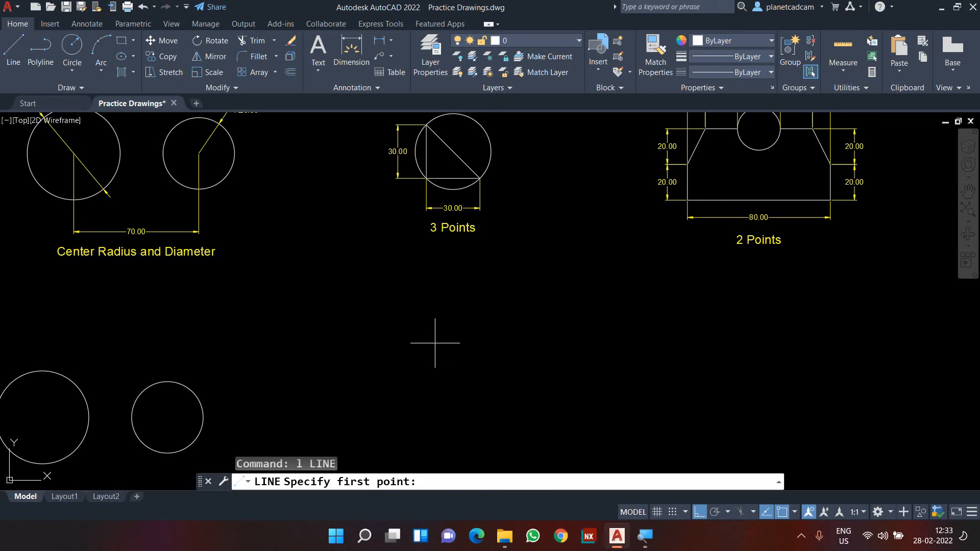
{"action": "left_click", "coordinate": [435, 343]}
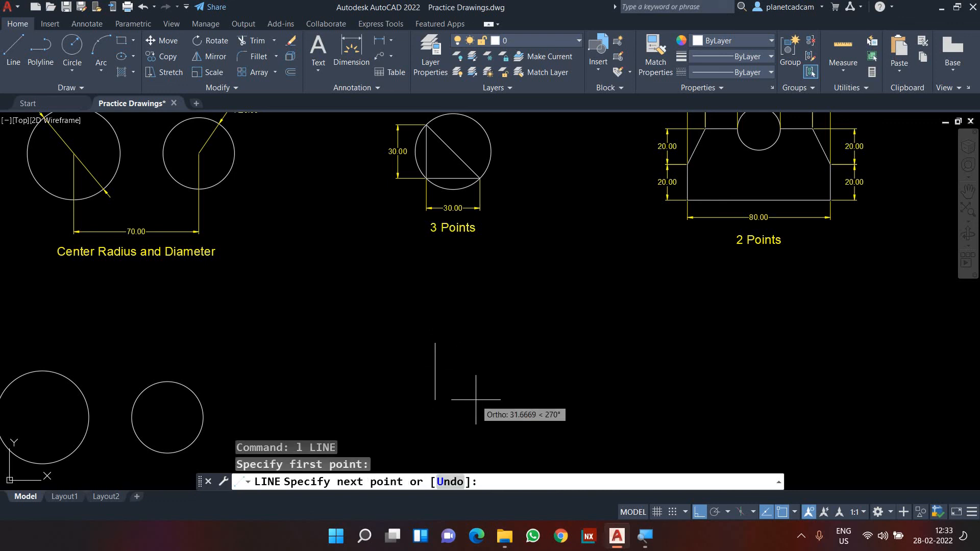
{"action": "type", "text": "30"}
{"action": "key", "text": "Return"}
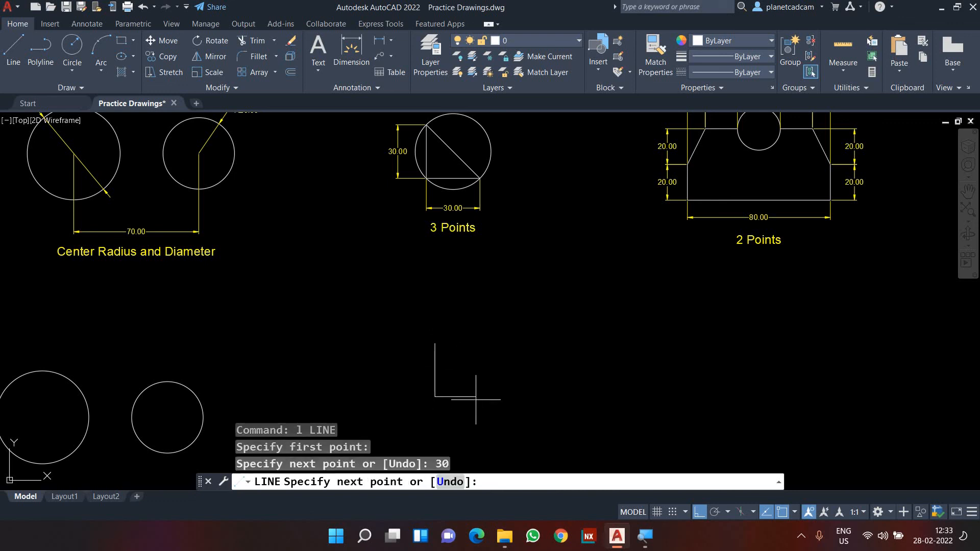
Add a horizontal segment of 30 to the right and complete the right triangle with the Close option.
{"action": "type", "text": "30"}
{"action": "key", "text": "Return"}
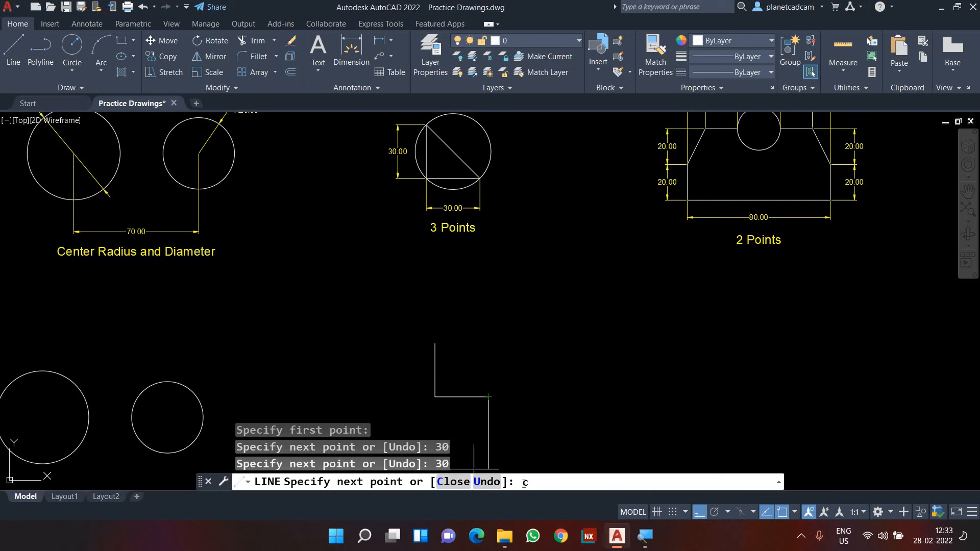
{"action": "left_click", "coordinate": [457, 481]}
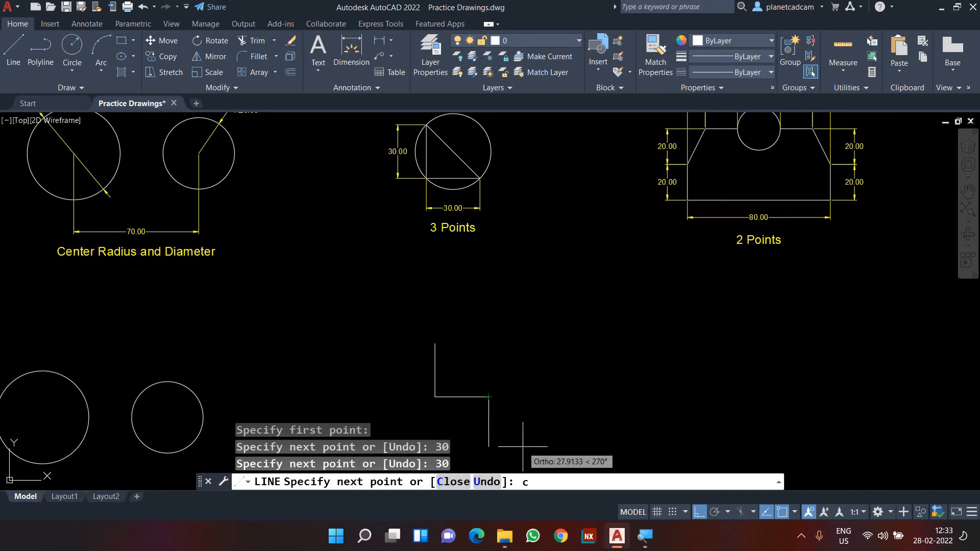
{"action": "key", "text": "Return"}
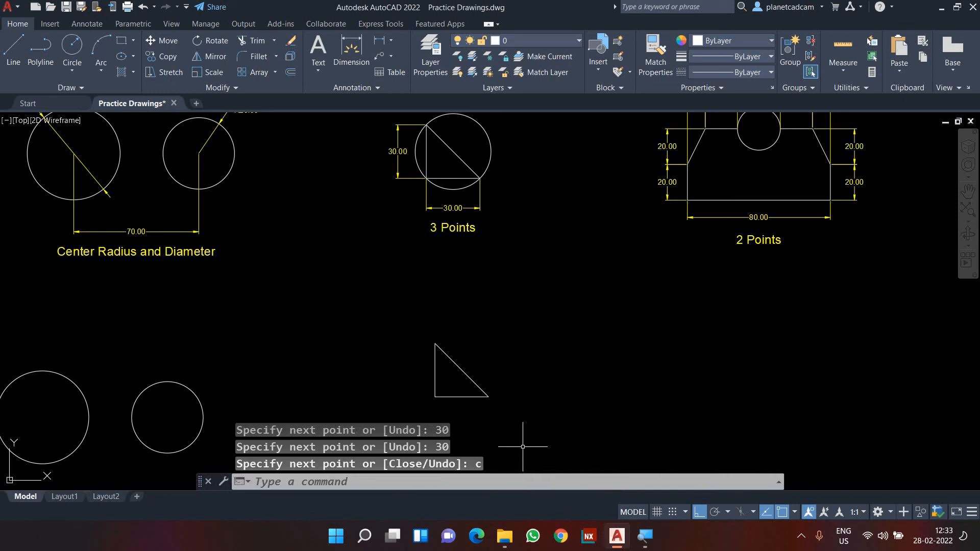
Draw a circle with the 3P option through the three corners of the new triangle.
{"action": "middle_click_drag", "start_coordinate": [517, 398], "coordinate": [562, 376]}
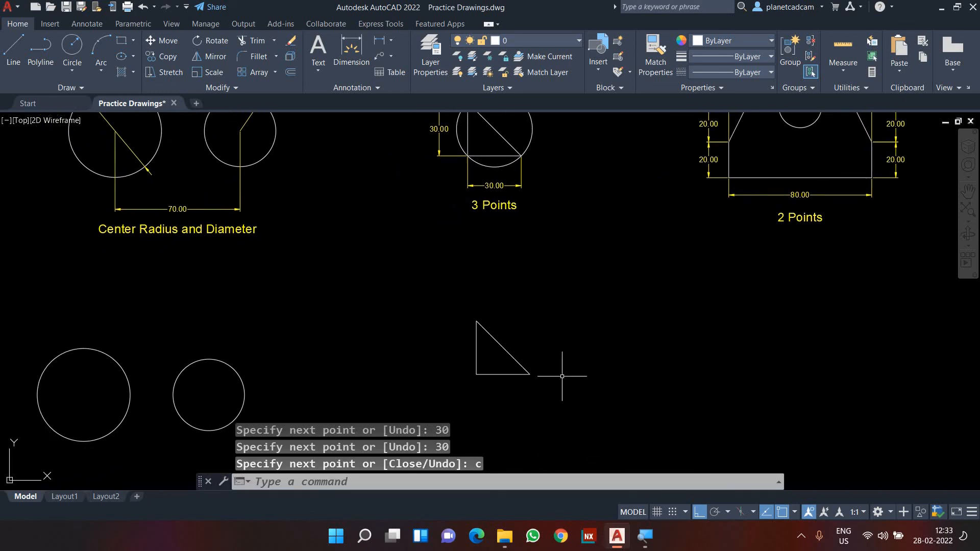
{"action": "type", "text": "c"}
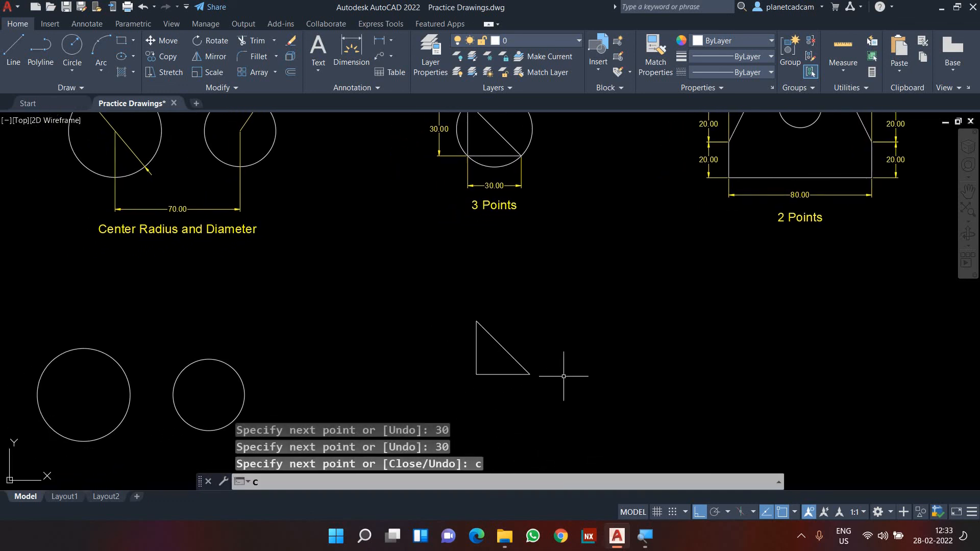
{"action": "key", "text": "Return"}
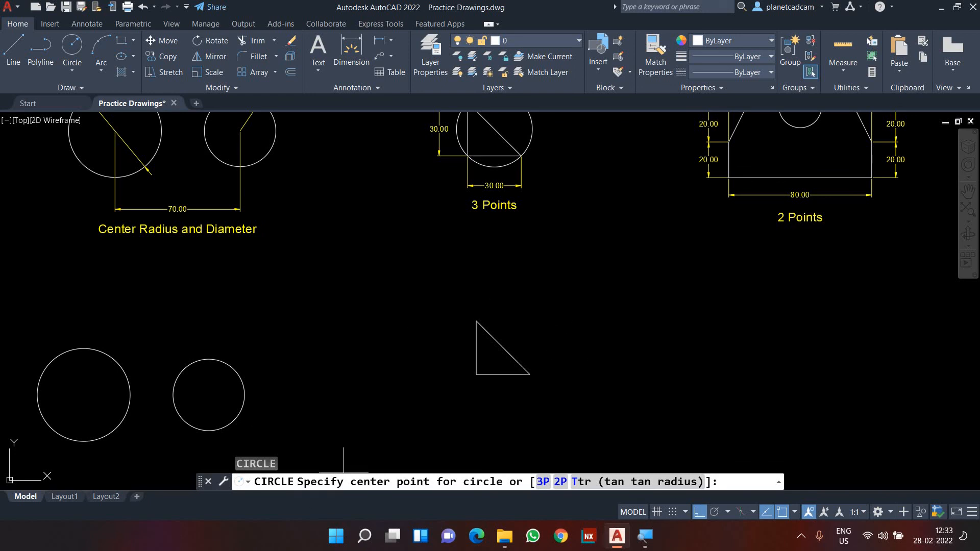
{"action": "scroll", "coordinate": [482, 368], "scroll_direction": "up", "scroll_amount": 4}
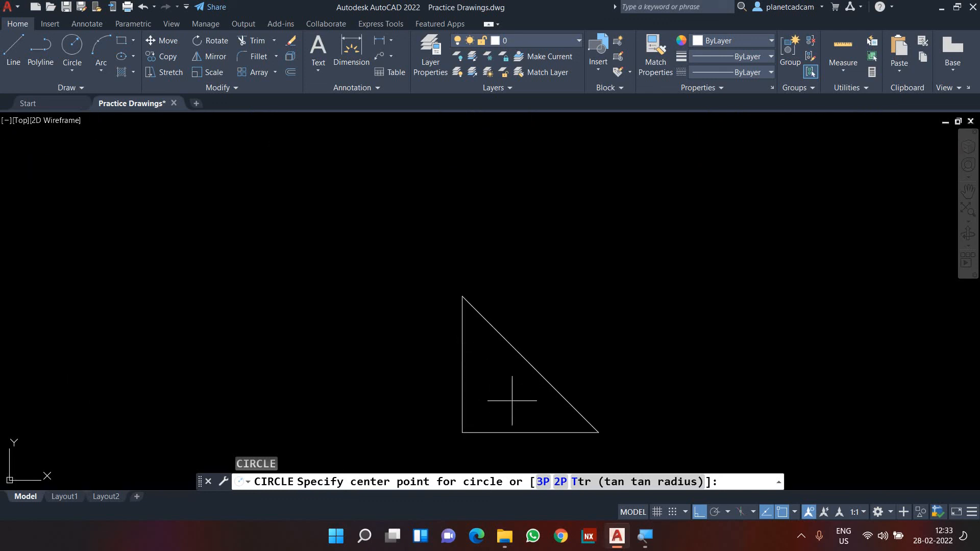
{"action": "scroll", "coordinate": [509, 406], "scroll_direction": "down", "scroll_amount": 4}
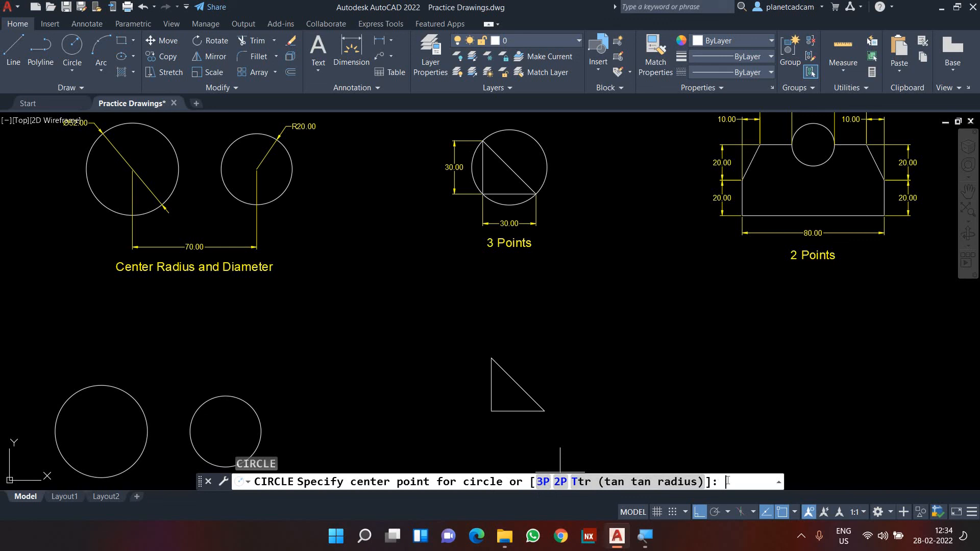
{"action": "key", "text": "Return"}
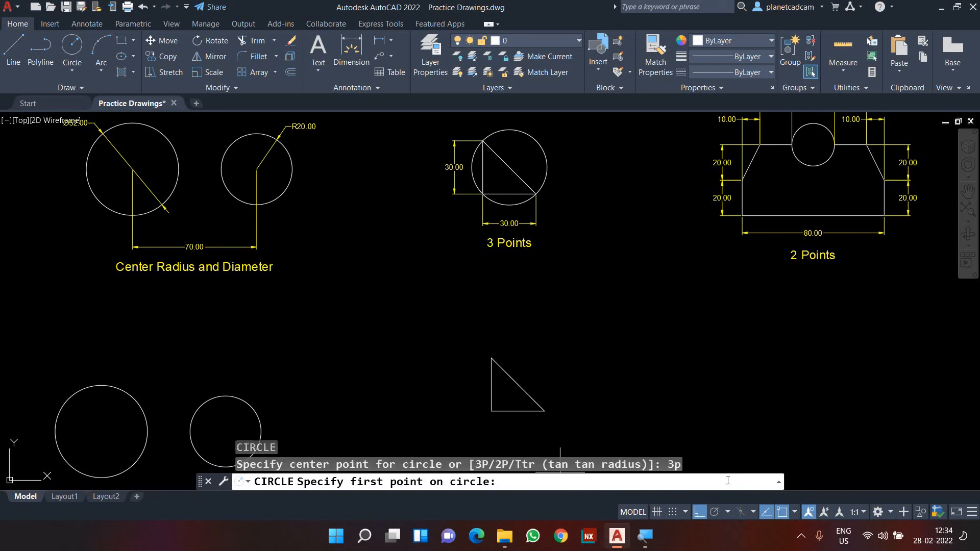
{"action": "scroll", "coordinate": [556, 449], "scroll_direction": "up", "scroll_amount": 2}
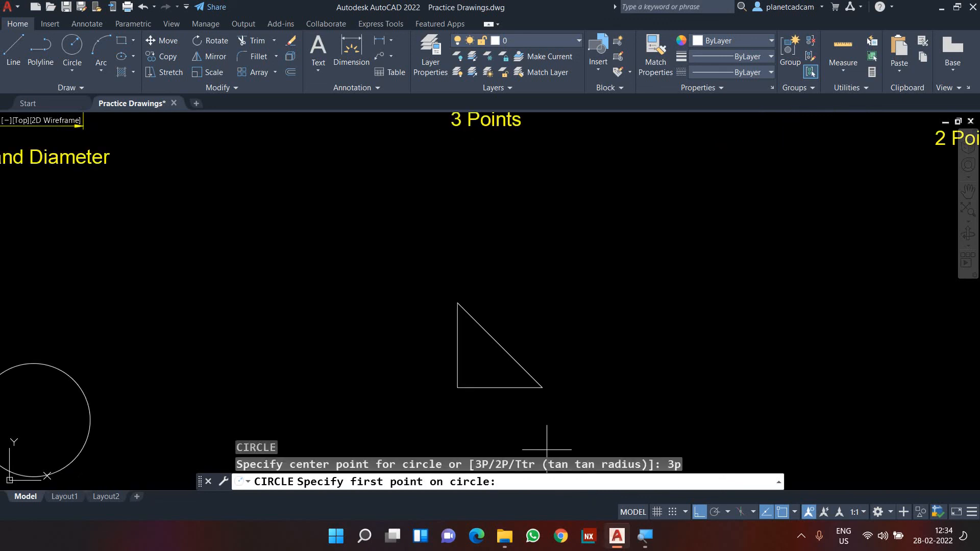
{"action": "left_click", "coordinate": [457, 303]}
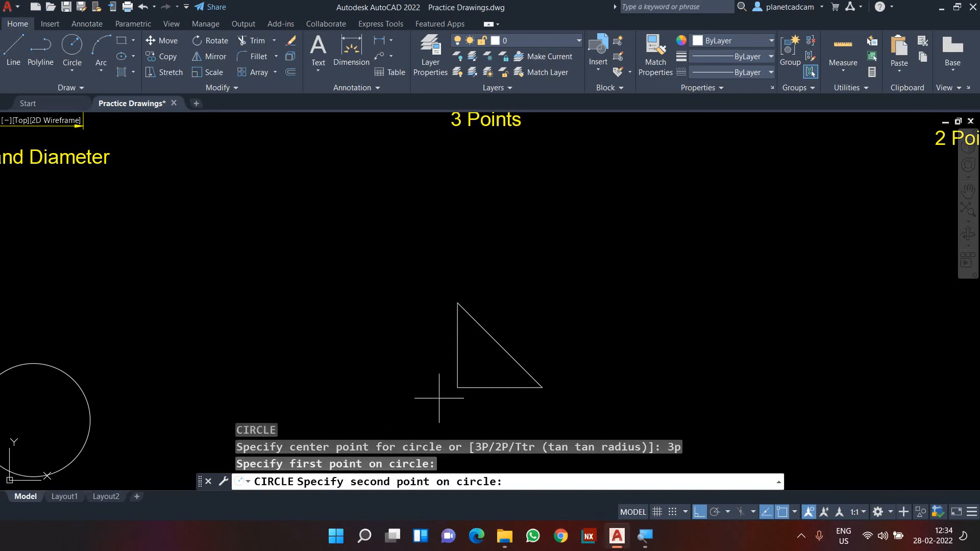
{"action": "left_click", "coordinate": [458, 387]}
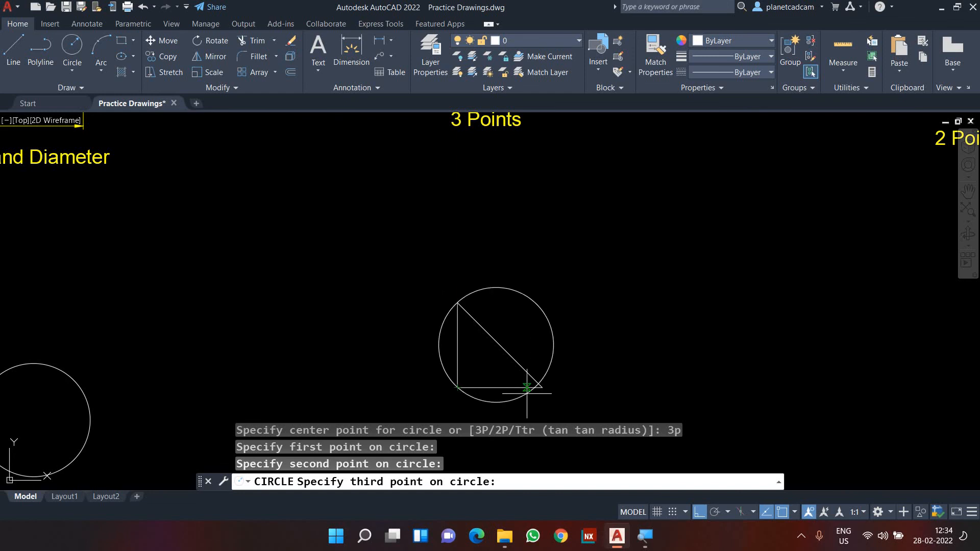
{"action": "left_click", "coordinate": [542, 387]}
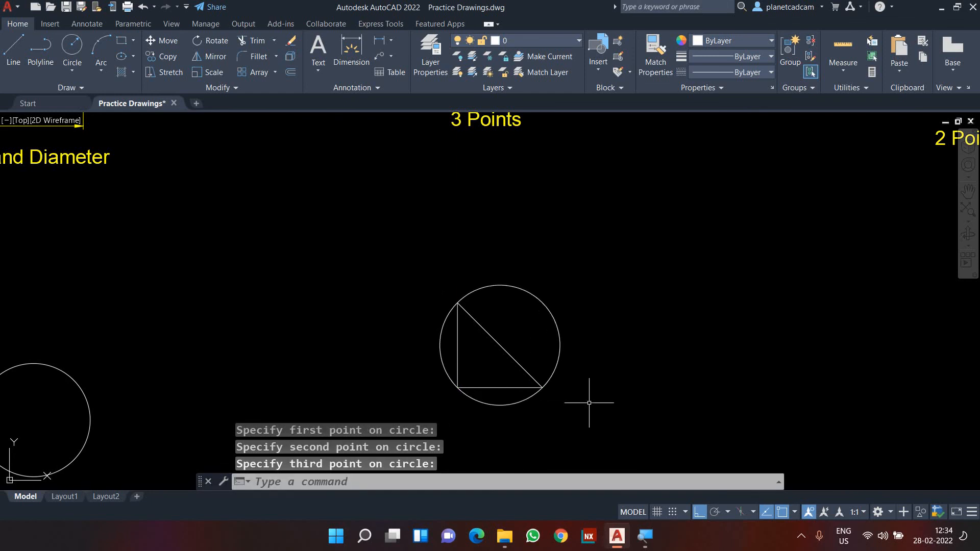
Examine the 2 Points reference's outline and dimensions and compare it with the Rectangular and ortho drawing.
{"action": "scroll", "coordinate": [589, 403], "scroll_direction": "down", "scroll_amount": 2}
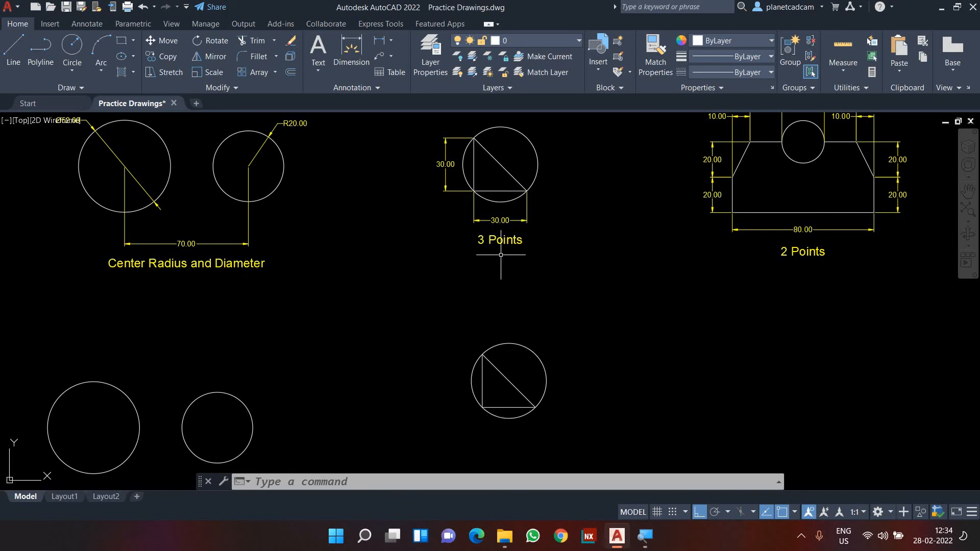
{"action": "mouse_move", "coordinate": [752, 332]}
{"action": "middle_mouse_down"}
{"action": "mouse_move", "coordinate": [628, 383]}
{"action": "mouse_move", "coordinate": [630, 359]}
{"action": "mouse_move", "coordinate": [569, 354]}
{"action": "middle_mouse_up"}
{"action": "scroll", "coordinate": [663, 370], "scroll_direction": "down", "scroll_amount": 2}
{"action": "scroll", "coordinate": [576, 305], "scroll_direction": "up", "scroll_amount": 4}
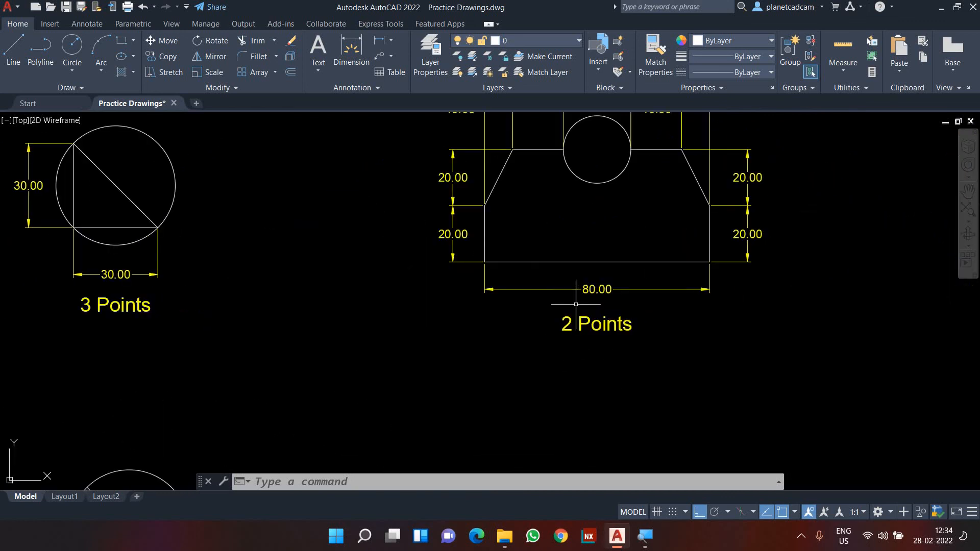
{"action": "middle_click_drag", "start_coordinate": [576, 317], "coordinate": [581, 388]}
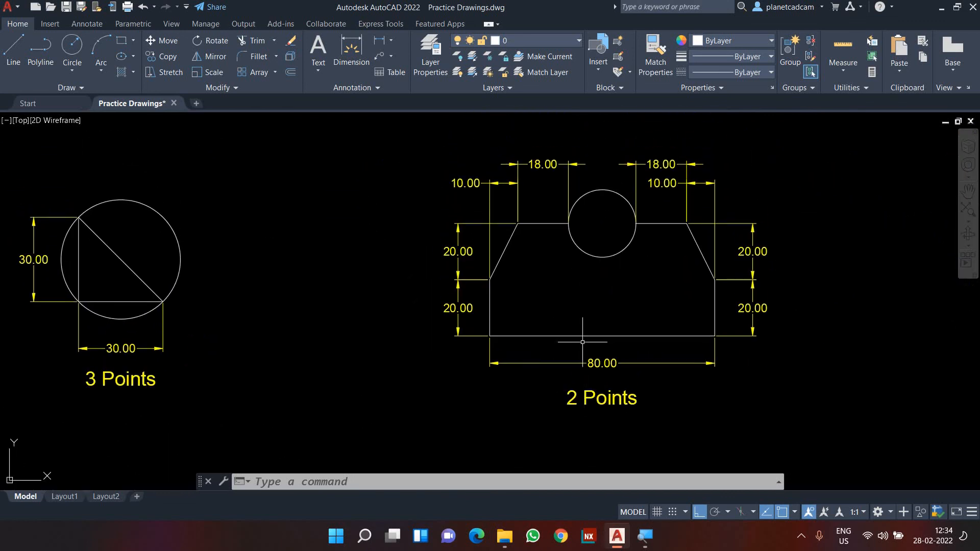
{"action": "scroll", "coordinate": [580, 330], "scroll_direction": "down", "scroll_amount": 7}
{"action": "middle_click_drag", "start_coordinate": [579, 330], "coordinate": [563, 487]}
{"action": "scroll", "coordinate": [536, 149], "scroll_direction": "up", "scroll_amount": 6}
{"action": "scroll", "coordinate": [542, 229], "scroll_direction": "up", "scroll_amount": 3}
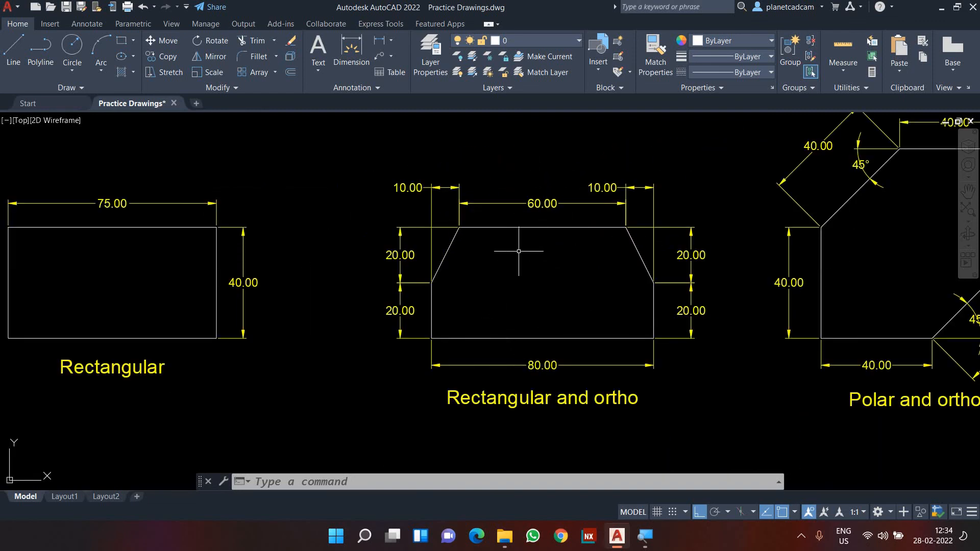
{"action": "scroll", "coordinate": [537, 258], "scroll_direction": "down", "scroll_amount": 8}
{"action": "middle_click_drag", "start_coordinate": [562, 392], "coordinate": [558, 131]}
{"action": "scroll", "coordinate": [552, 287], "scroll_direction": "up", "scroll_amount": 8}
{"action": "scroll", "coordinate": [584, 333], "scroll_direction": "up", "scroll_amount": 2}
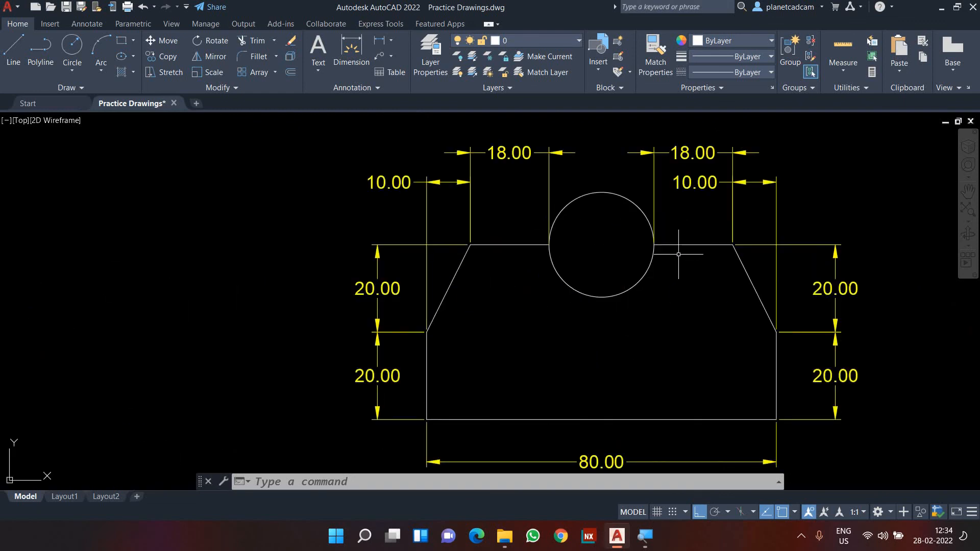
{"action": "scroll", "coordinate": [678, 254], "scroll_direction": "down", "scroll_amount": 2}
{"action": "middle_click_drag", "start_coordinate": [672, 331], "coordinate": [574, 312]}
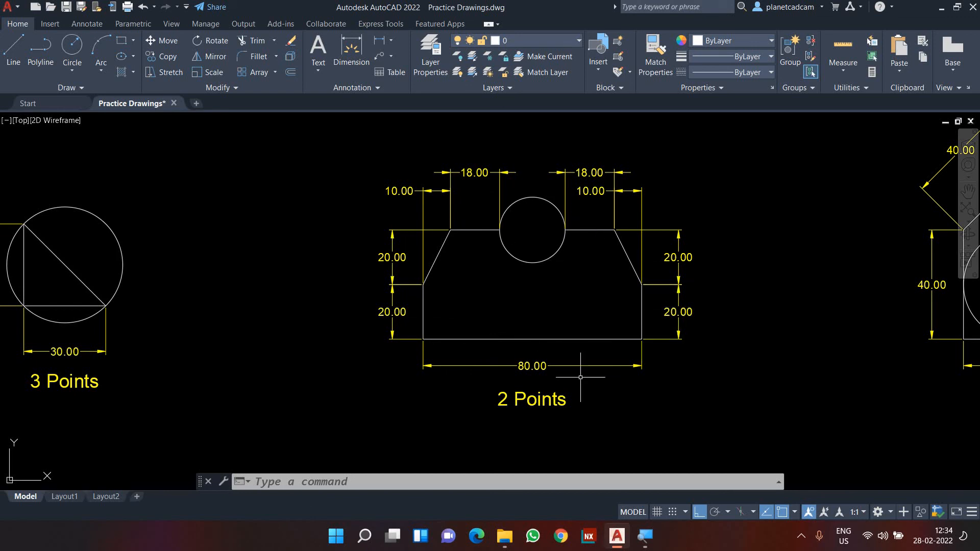
{"action": "scroll", "coordinate": [517, 279], "scroll_direction": "down", "scroll_amount": 2}
{"action": "middle_click_drag", "start_coordinate": [536, 317], "coordinate": [475, 313]}
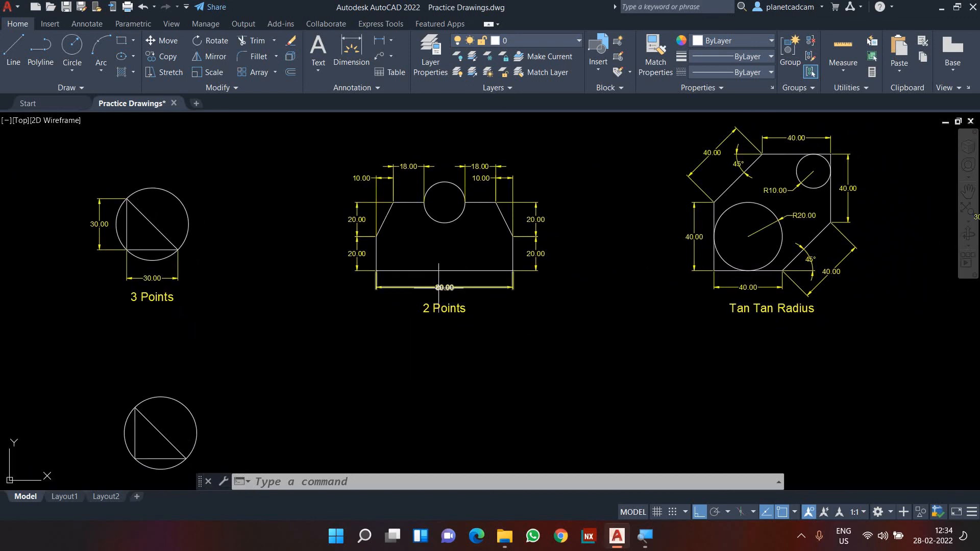
Below the 2 Points reference, draw connected line segments of 80 to the right, 20 up, another 20 up and 10 to the left.
{"action": "type", "text": "l"}
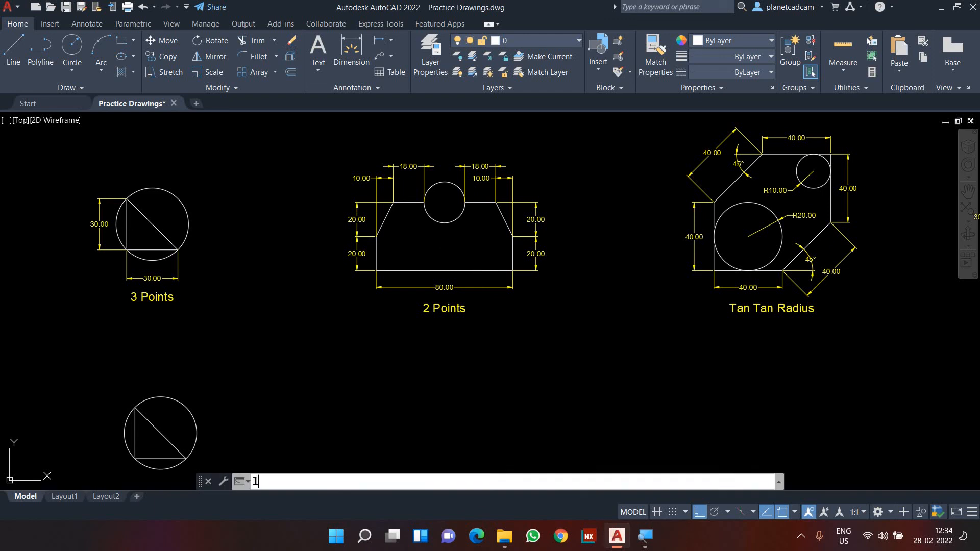
{"action": "key", "text": "Return"}
{"action": "left_click", "coordinate": [404, 444]}
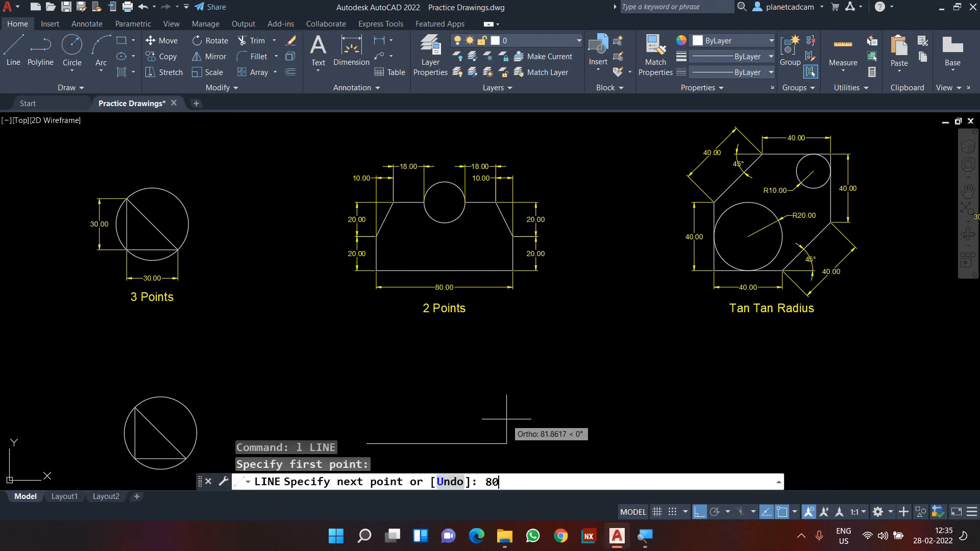
{"action": "key", "text": "Return"}
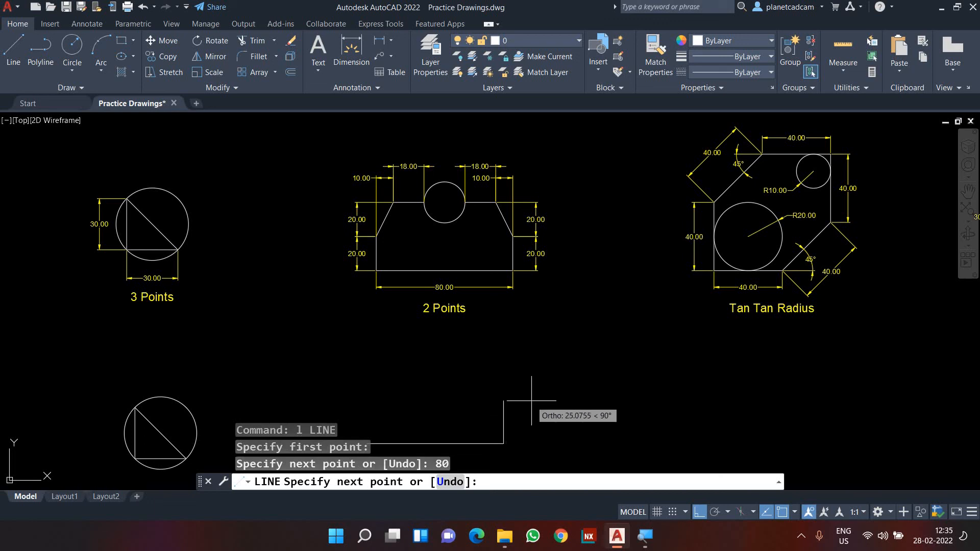
{"action": "key", "text": "Return"}
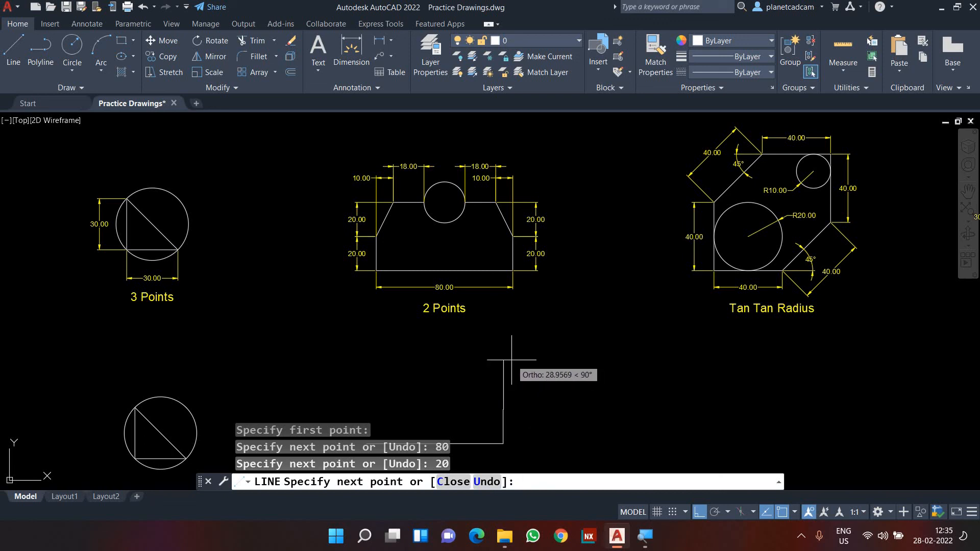
{"action": "key", "text": "Return"}
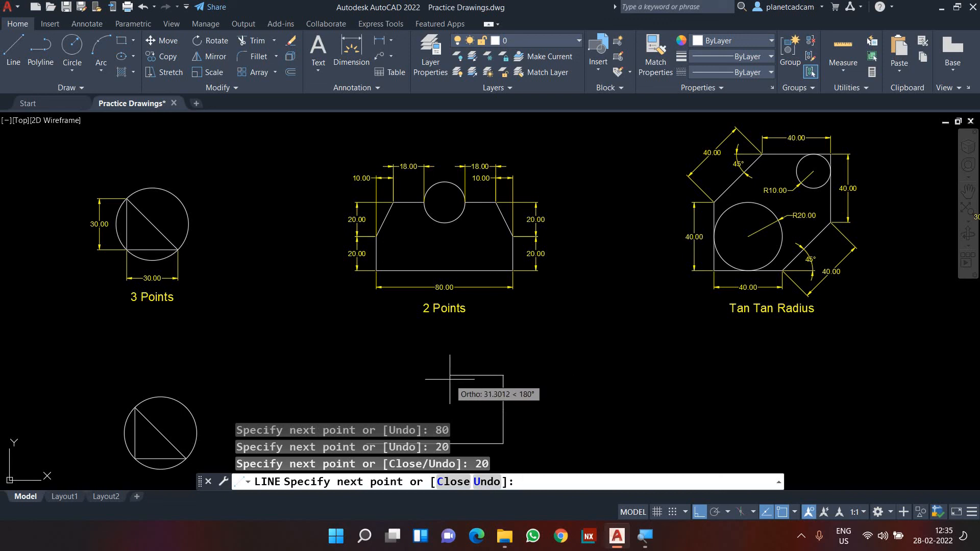
{"action": "type", "text": "10"}
{"action": "key", "text": "Return"}
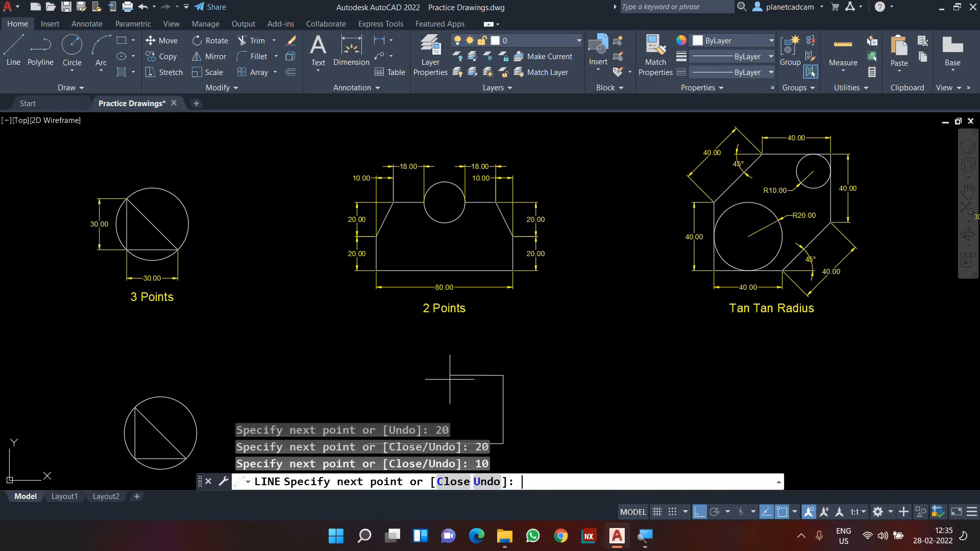
Draw the slanted edge down to the junction of the two vertical segments, and delete the upper vertical and short horizontal construction lines.
{"action": "scroll", "coordinate": [480, 378], "scroll_direction": "up", "scroll_amount": 3}
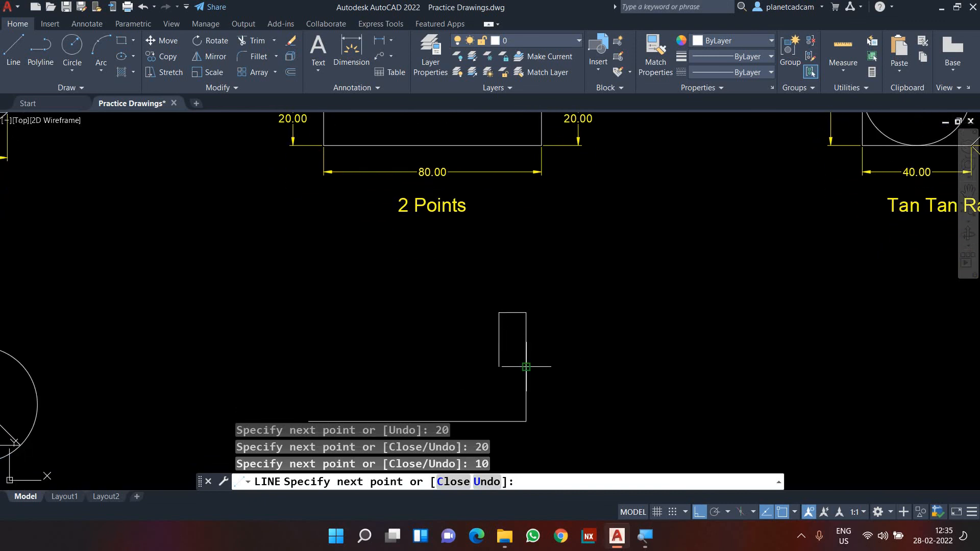
{"action": "left_click", "coordinate": [527, 367]}
{"action": "key", "text": "Escape"}
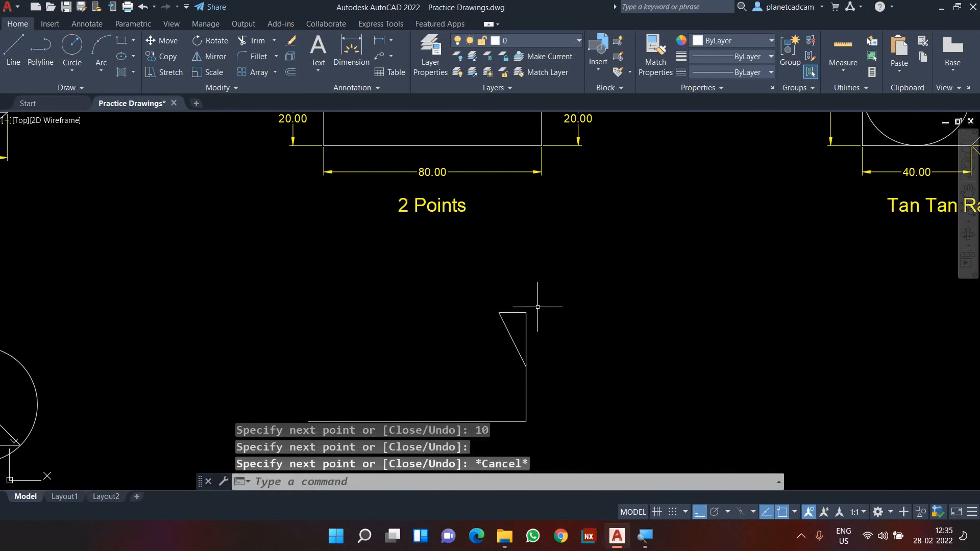
{"action": "left_click_drag", "start_coordinate": [528, 305], "coordinate": [518, 322]}
{"action": "key", "text": "Delete"}
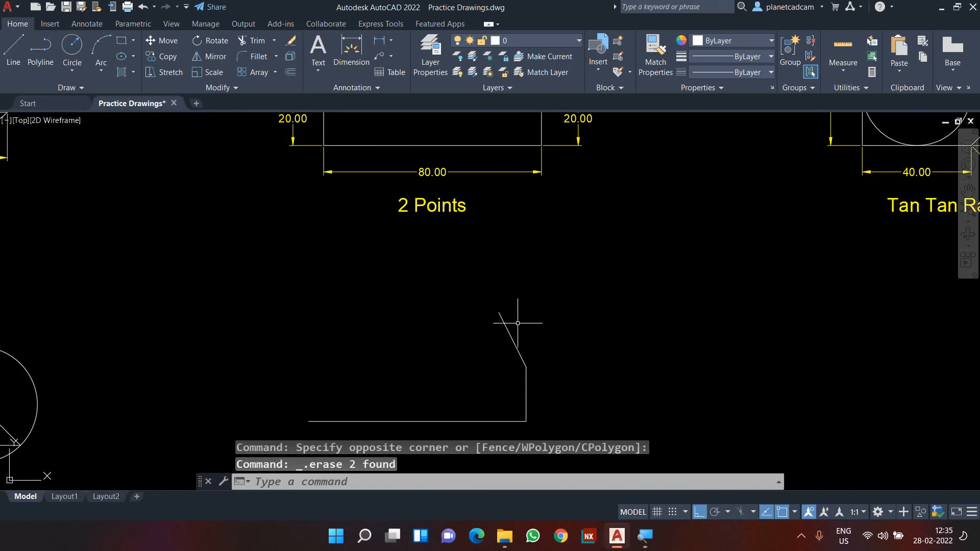
Draw an 18-long horizontal line leftward from the upper end of the slanted edge in the 2 Points copy.
{"action": "scroll", "coordinate": [517, 323], "scroll_direction": "down", "scroll_amount": 2}
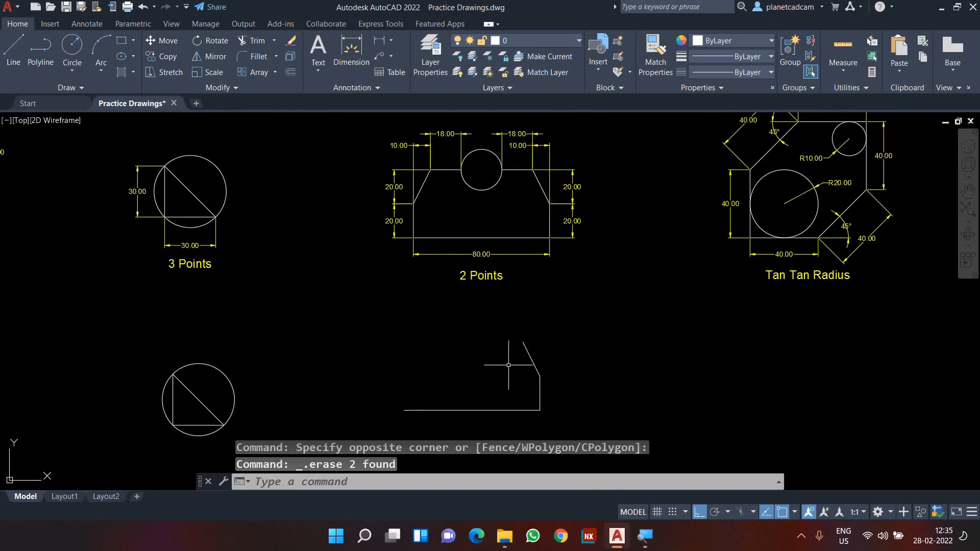
{"action": "scroll", "coordinate": [505, 358], "scroll_direction": "up", "scroll_amount": 2}
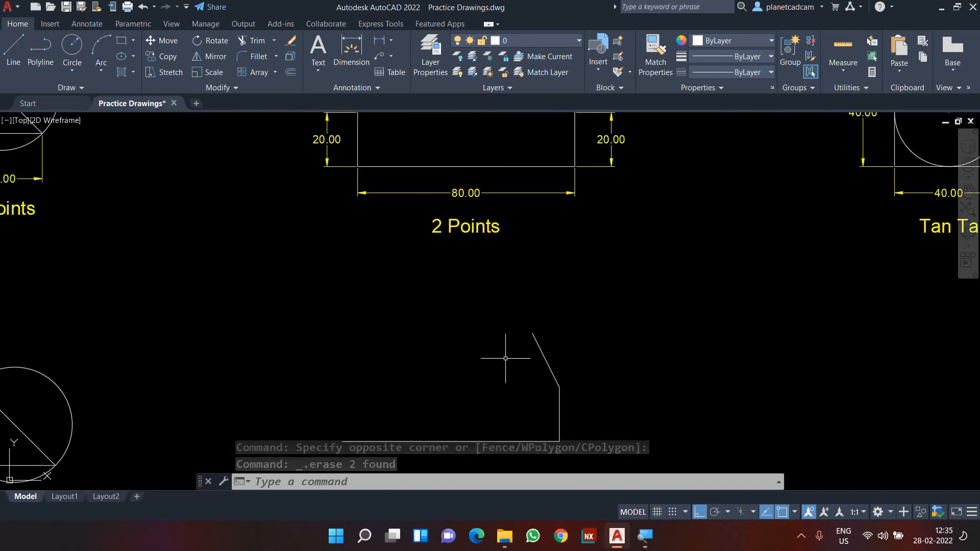
{"action": "type", "text": "l"}
{"action": "key", "text": "Return"}
{"action": "left_click", "coordinate": [532, 332]}
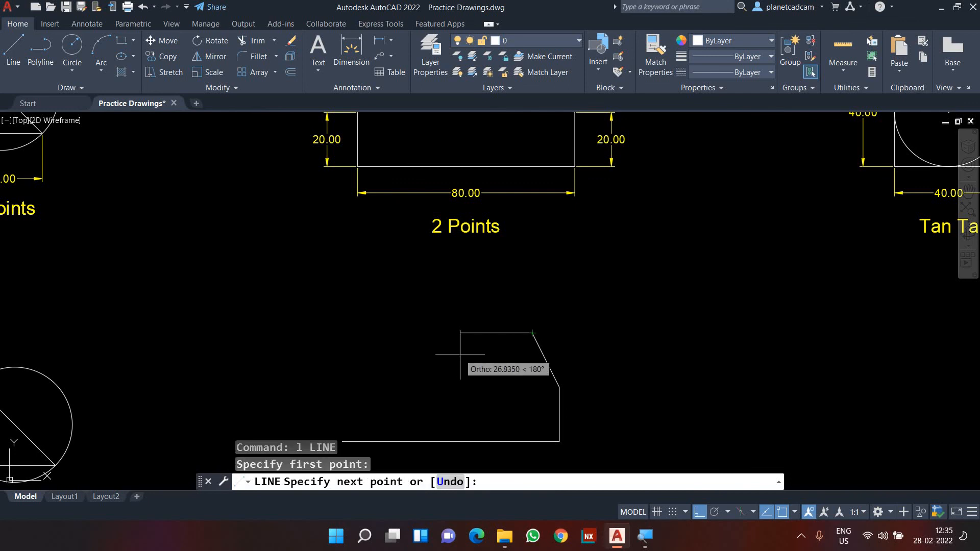
{"action": "scroll", "coordinate": [460, 355], "scroll_direction": "down", "scroll_amount": 2}
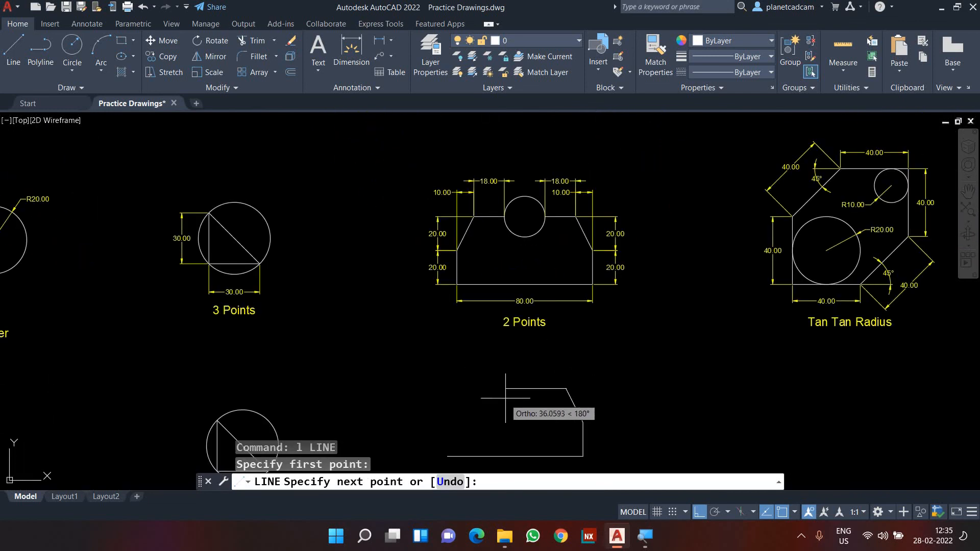
{"action": "key", "text": "Return"}
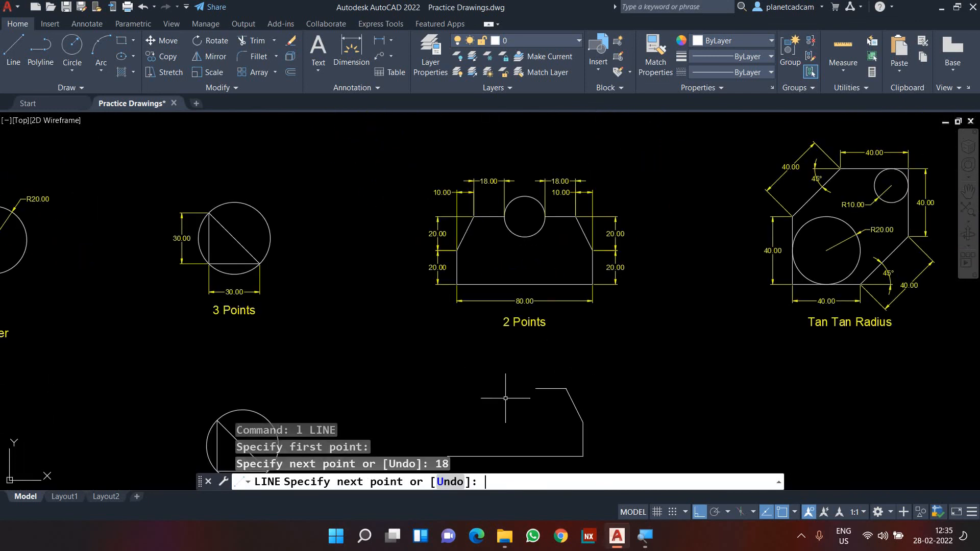
{"action": "middle_click_drag", "start_coordinate": [505, 398], "coordinate": [567, 383]}
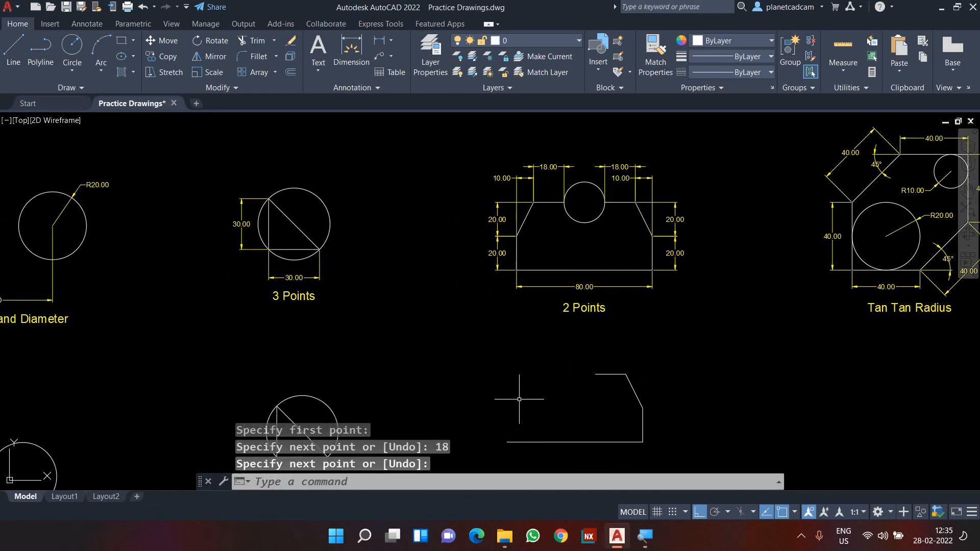
{"action": "key", "text": "Escape"}
From the left end of the 80-long base line, draw connected line segments of 20 up, 10 to the right and 20 up.
{"action": "type", "text": "l"}
{"action": "key", "text": "Return"}
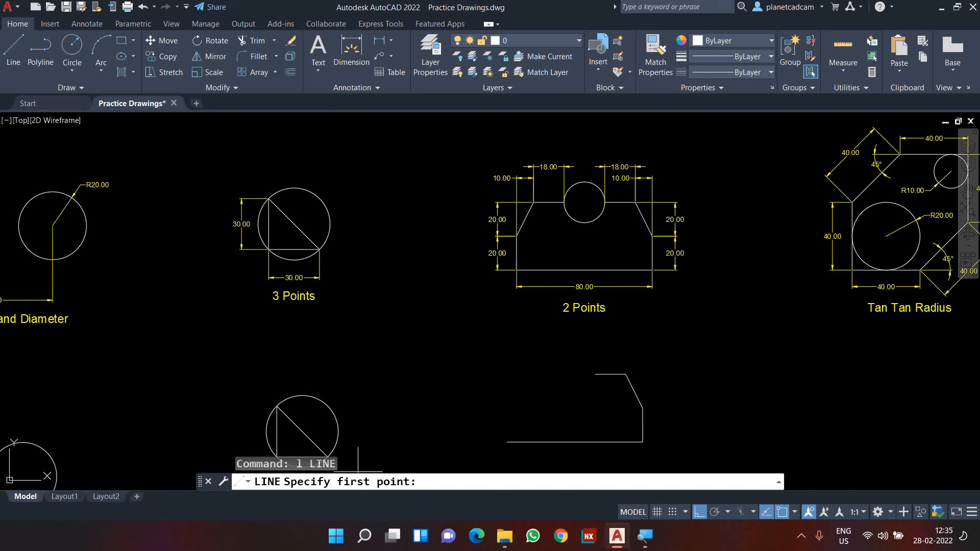
{"action": "left_click", "coordinate": [507, 442]}
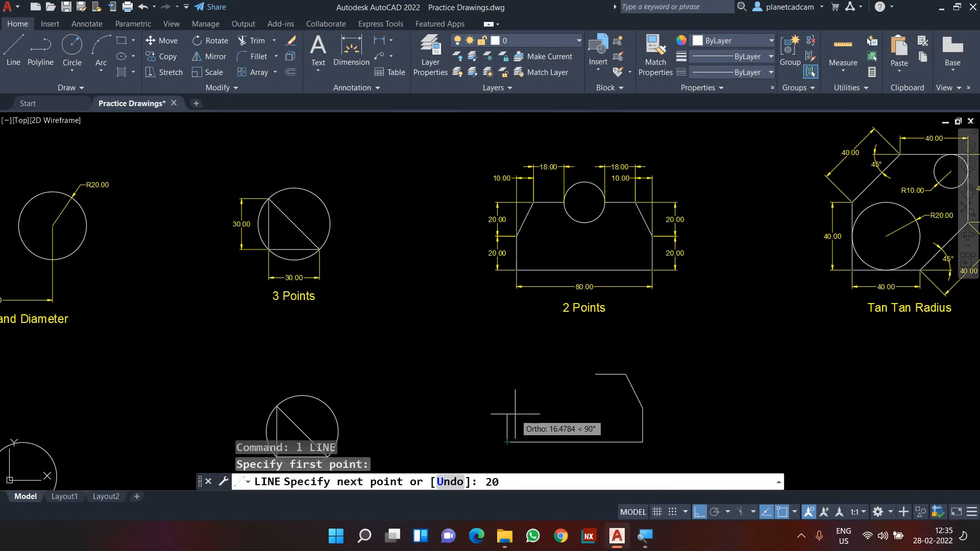
{"action": "key", "text": "Return"}
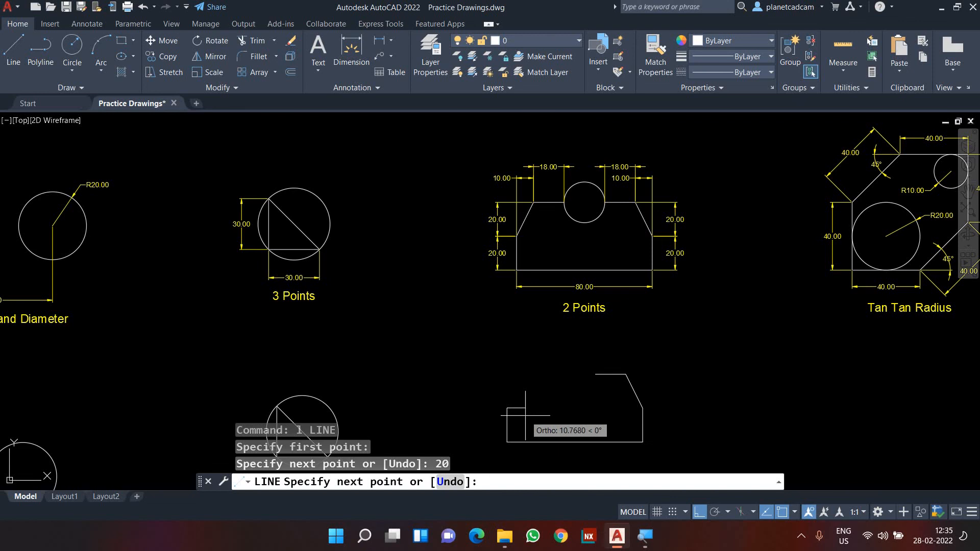
{"action": "scroll", "coordinate": [526, 415], "scroll_direction": "up", "scroll_amount": 2}
{"action": "scroll", "coordinate": [526, 415], "scroll_direction": "down", "scroll_amount": 2}
{"action": "type", "text": "10"}
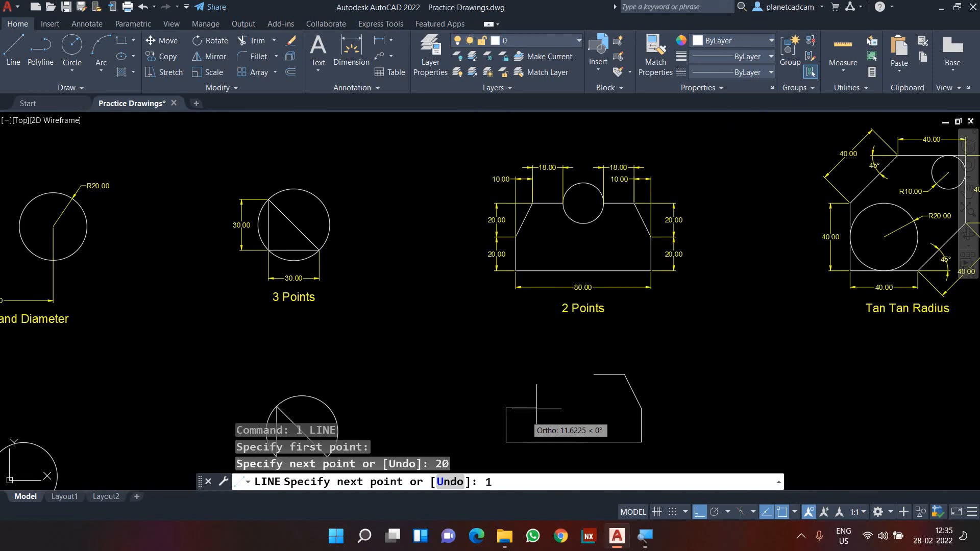
{"action": "key", "text": "Return"}
{"action": "type", "text": "20"}
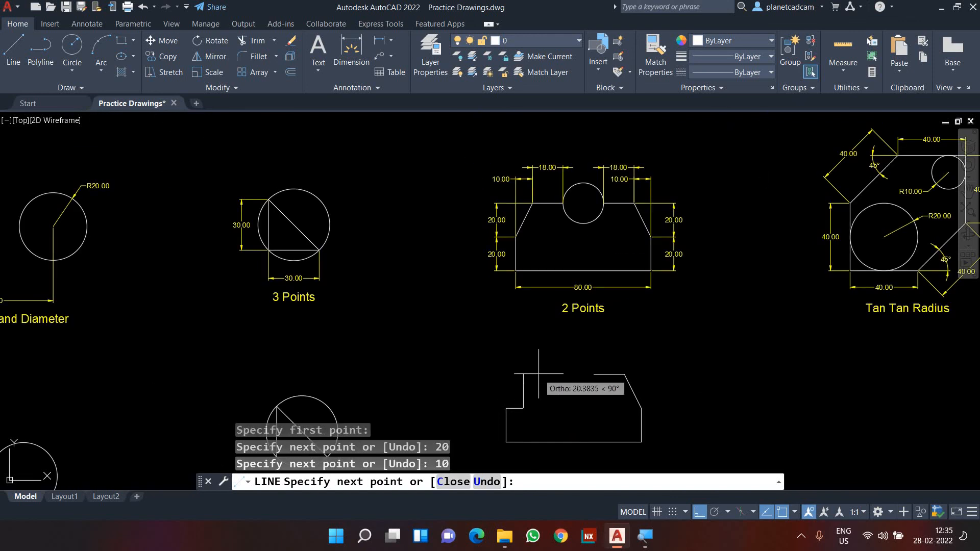
{"action": "key", "text": "Return"}
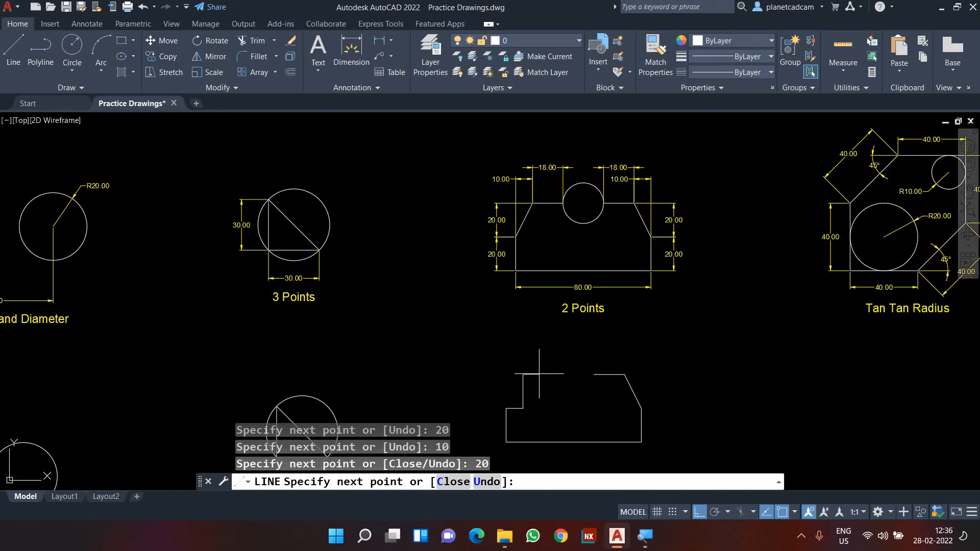
Draw the left slanted edge down to the top of the lower vertical edge, and delete the 10 and upper 20 construction lines.
{"action": "left_click", "coordinate": [506, 408]}
{"action": "key", "text": "Escape"}
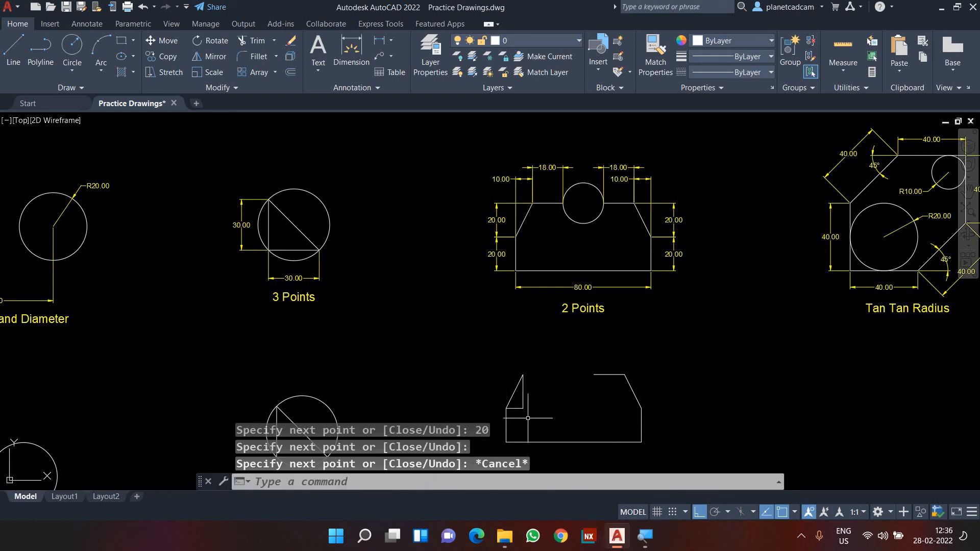
{"action": "scroll", "coordinate": [530, 416], "scroll_direction": "up", "scroll_amount": 2}
{"action": "left_click", "coordinate": [525, 400]}
{"action": "left_click", "coordinate": [515, 395]}
{"action": "key", "text": "Delete"}
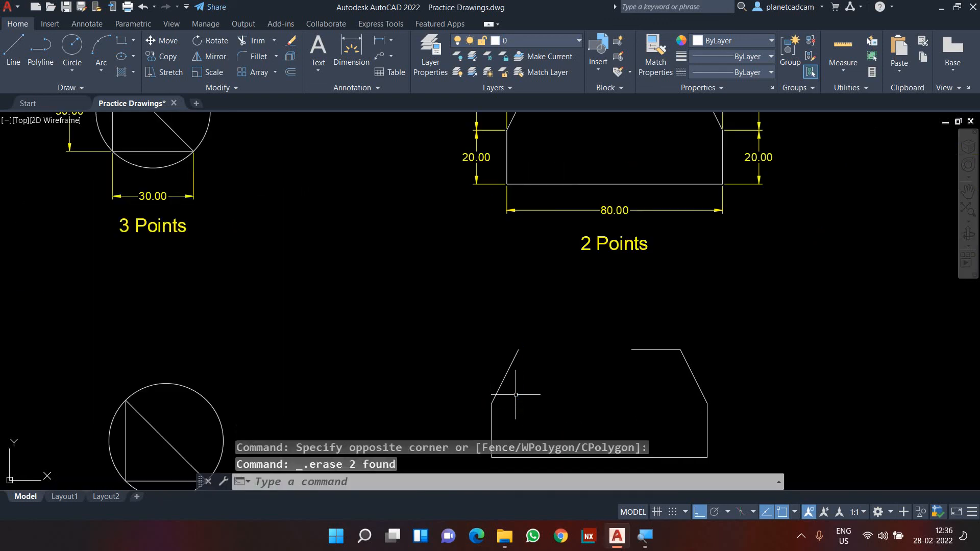
Draw an 18-long horizontal line rightward from the upper end of the left slanted edge.
{"action": "type", "text": "l"}
{"action": "key", "text": "Return"}
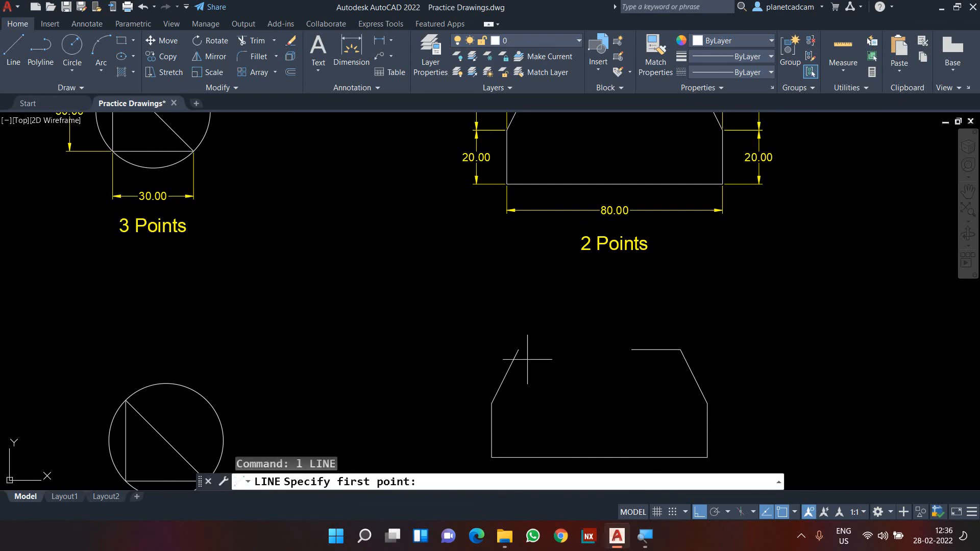
{"action": "left_click", "coordinate": [518, 350]}
{"action": "middle_click_drag", "start_coordinate": [563, 369], "coordinate": [551, 427]}
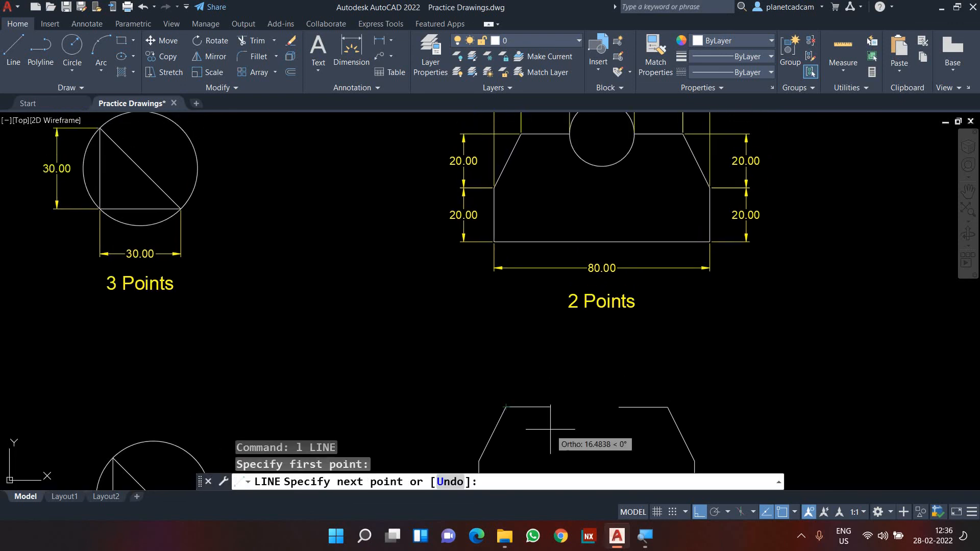
{"action": "key", "text": "Return"}
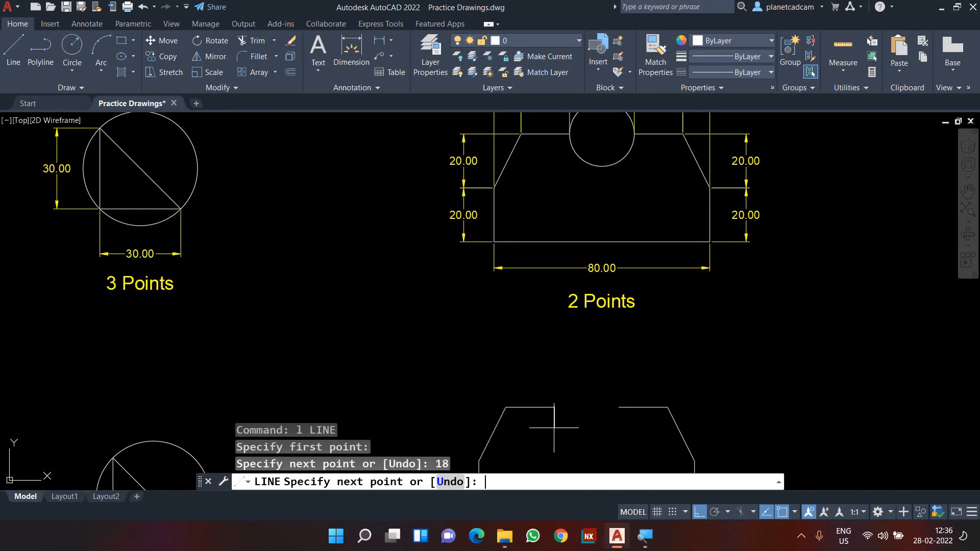
{"action": "scroll", "coordinate": [554, 431], "scroll_direction": "down", "scroll_amount": 1}
{"action": "scroll", "coordinate": [554, 437], "scroll_direction": "up", "scroll_amount": 1}
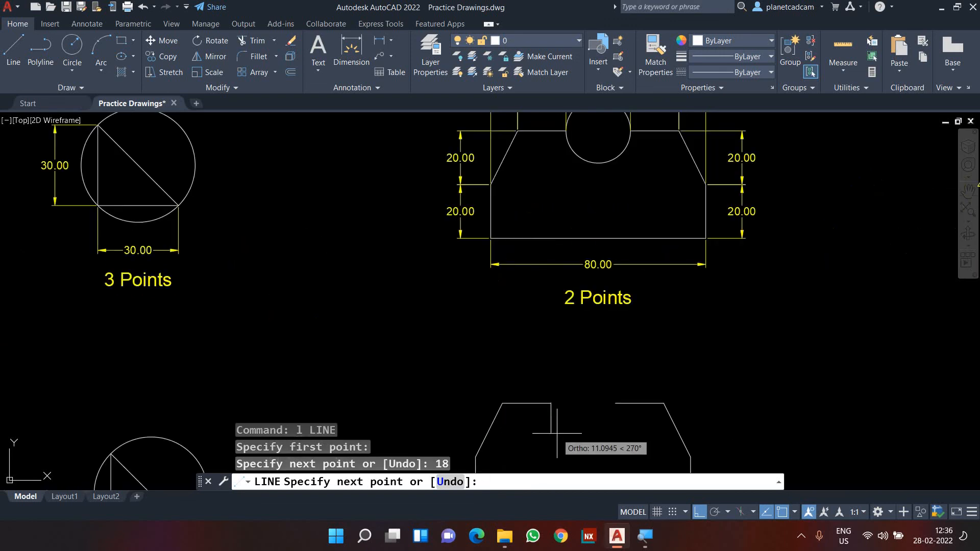
{"action": "key", "text": "Escape"}
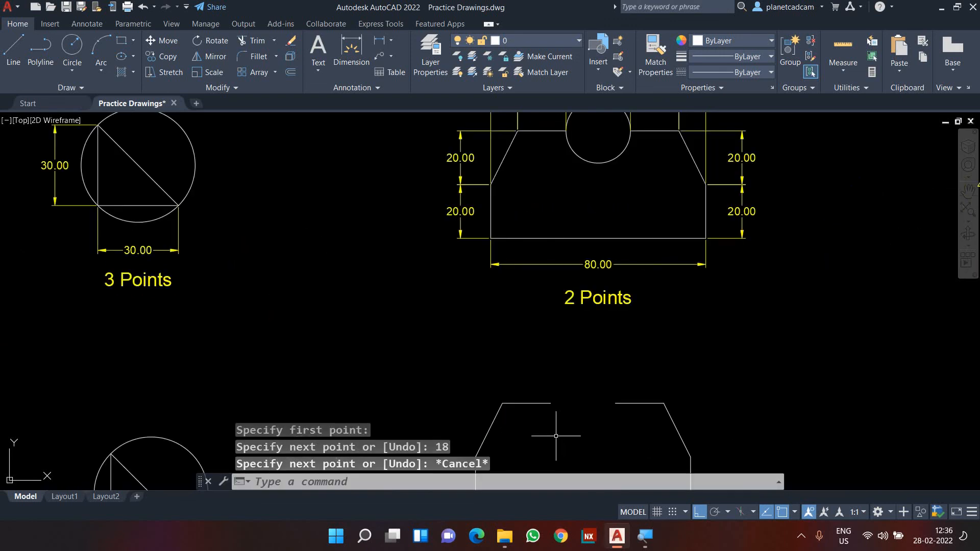
Draw a circle with the 2P option between the inner ends of the two 18-long top lines.
{"action": "scroll", "coordinate": [556, 414], "scroll_direction": "down", "scroll_amount": 2}
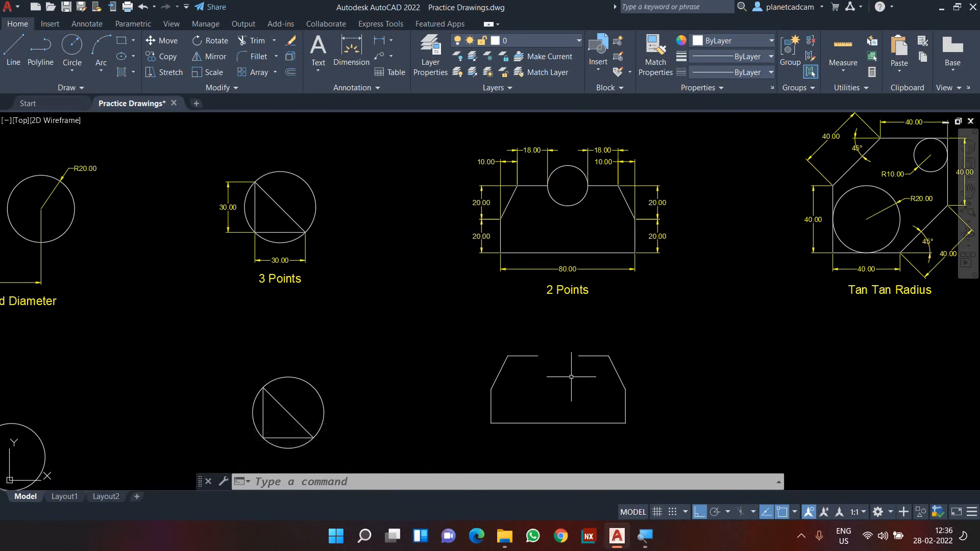
{"action": "type", "text": "c"}
{"action": "key", "text": "Return"}
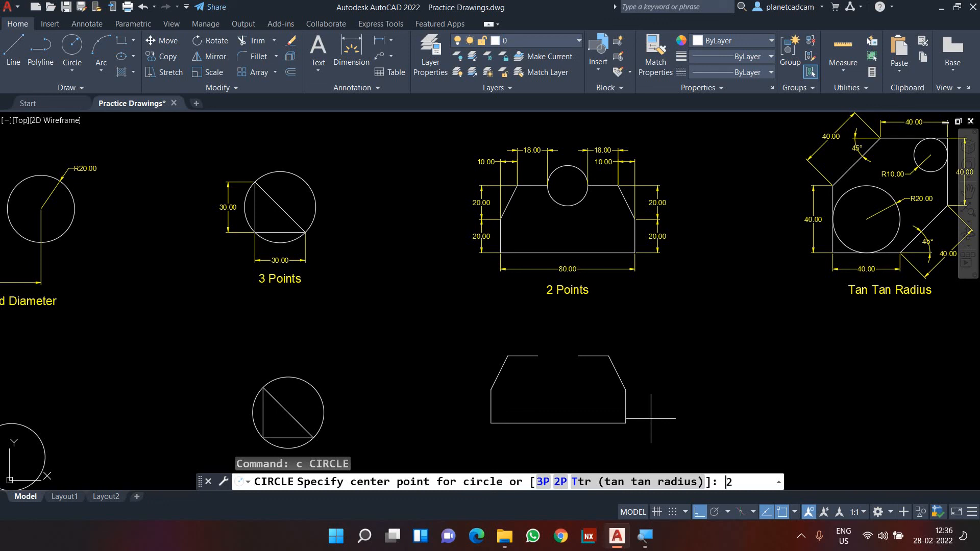
{"action": "key", "text": "Return"}
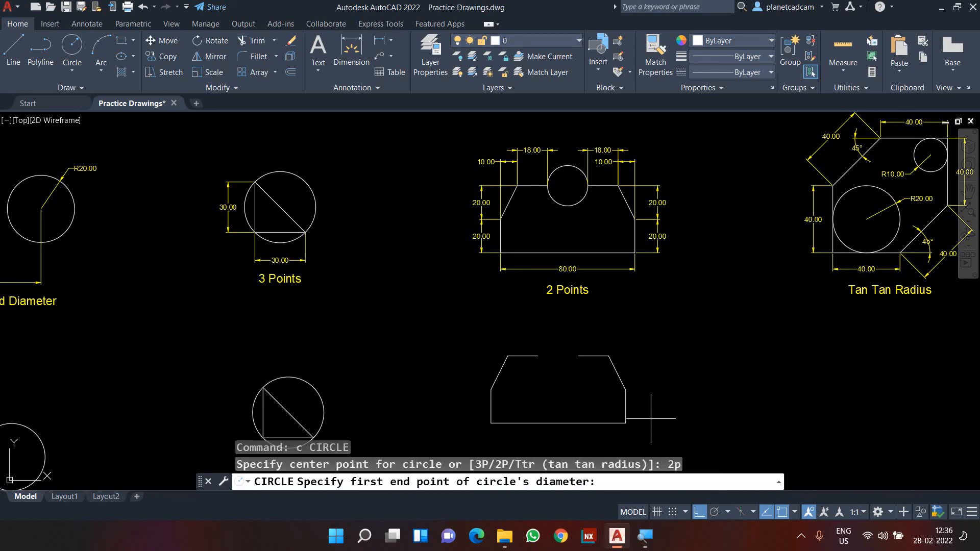
{"action": "left_click", "coordinate": [537, 356]}
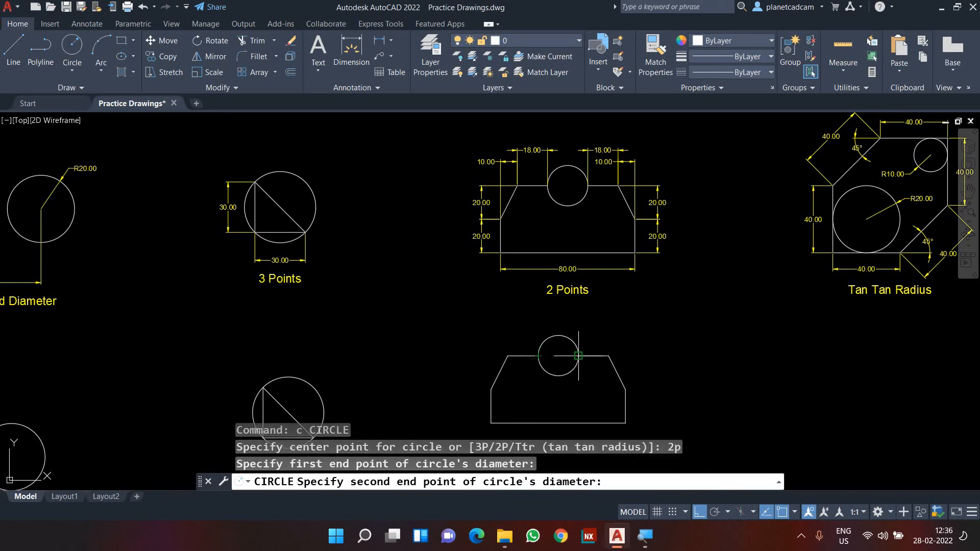
{"action": "left_click", "coordinate": [578, 356]}
{"action": "middle_click_drag", "start_coordinate": [578, 356], "coordinate": [594, 319]}
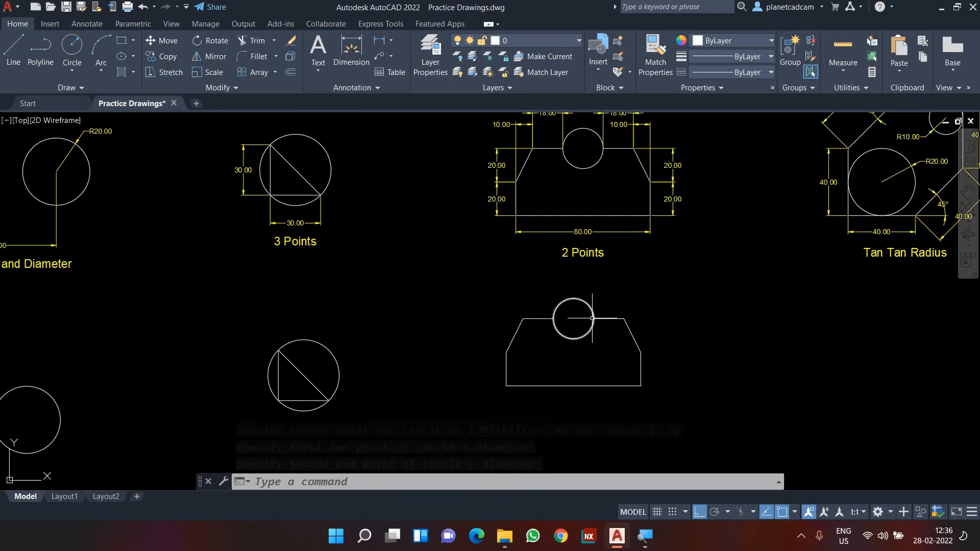
Examine the Tan Tan Radius reference and compare its outline and dimensions with the Polar and ortho drawing.
{"action": "middle_click_drag", "start_coordinate": [610, 368], "coordinate": [551, 393]}
{"action": "scroll", "coordinate": [552, 400], "scroll_direction": "down", "scroll_amount": 2}
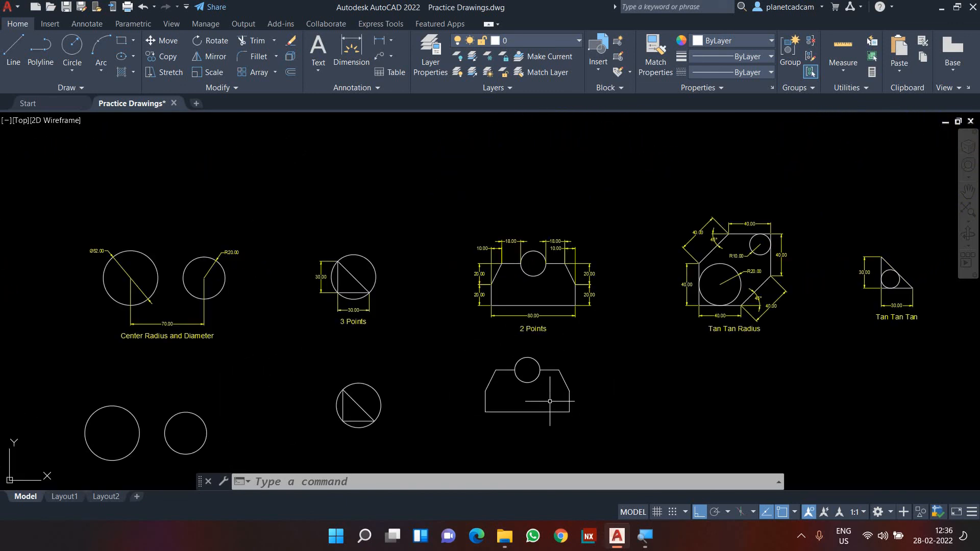
{"action": "scroll", "coordinate": [546, 398], "scroll_direction": "up", "scroll_amount": 2}
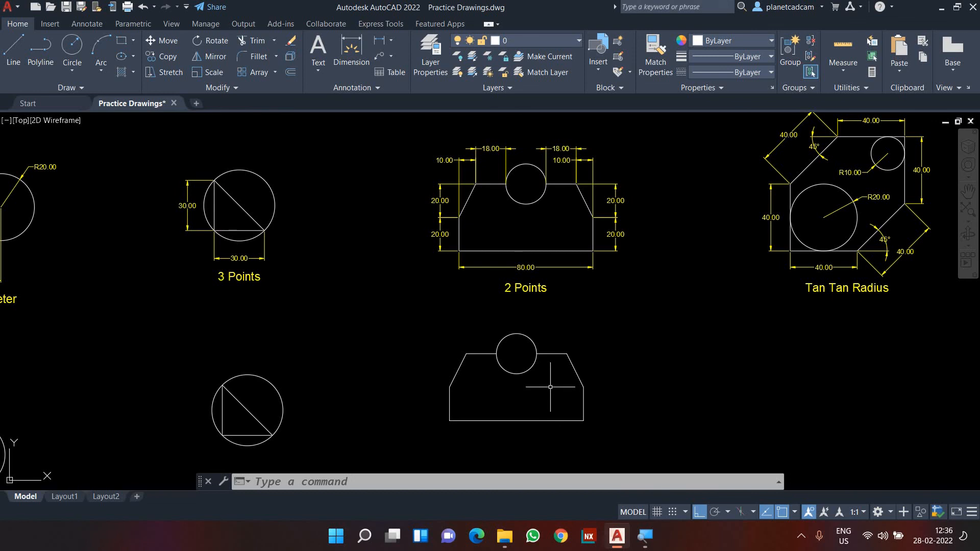
{"action": "scroll", "coordinate": [550, 387], "scroll_direction": "down", "scroll_amount": 2}
{"action": "middle_click_drag", "start_coordinate": [682, 398], "coordinate": [514, 407]}
{"action": "scroll", "coordinate": [568, 251], "scroll_direction": "up", "scroll_amount": 2}
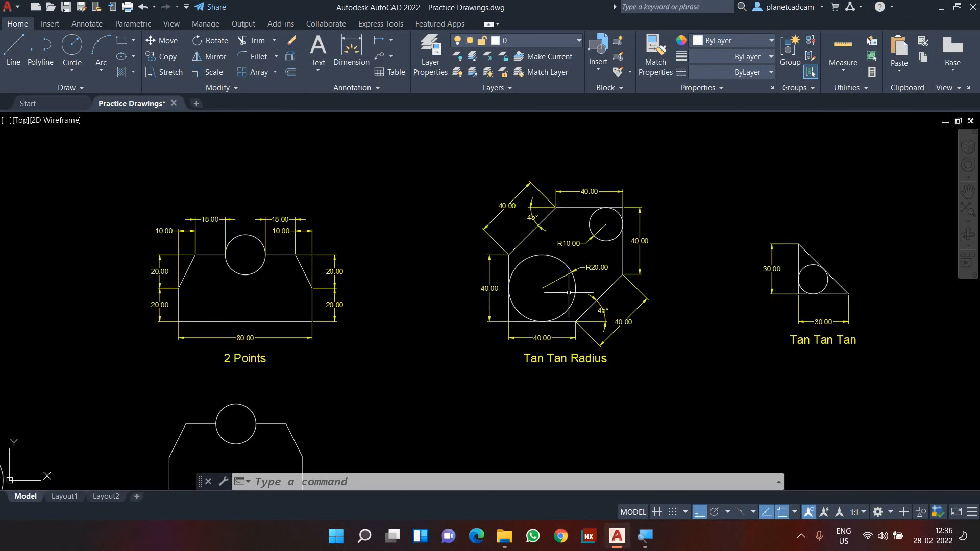
{"action": "scroll", "coordinate": [568, 251], "scroll_direction": "down", "scroll_amount": 2}
{"action": "middle_click_drag", "start_coordinate": [574, 183], "coordinate": [531, 397]}
{"action": "middle_click_drag", "start_coordinate": [548, 219], "coordinate": [546, 429]}
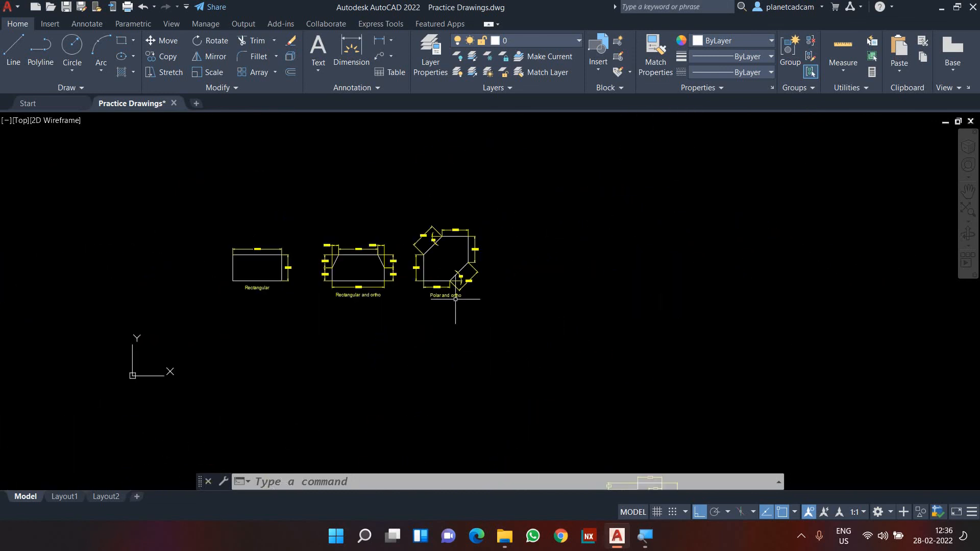
{"action": "scroll", "coordinate": [441, 258], "scroll_direction": "up", "scroll_amount": 3}
{"action": "middle_click_drag", "start_coordinate": [433, 250], "coordinate": [432, 285]}
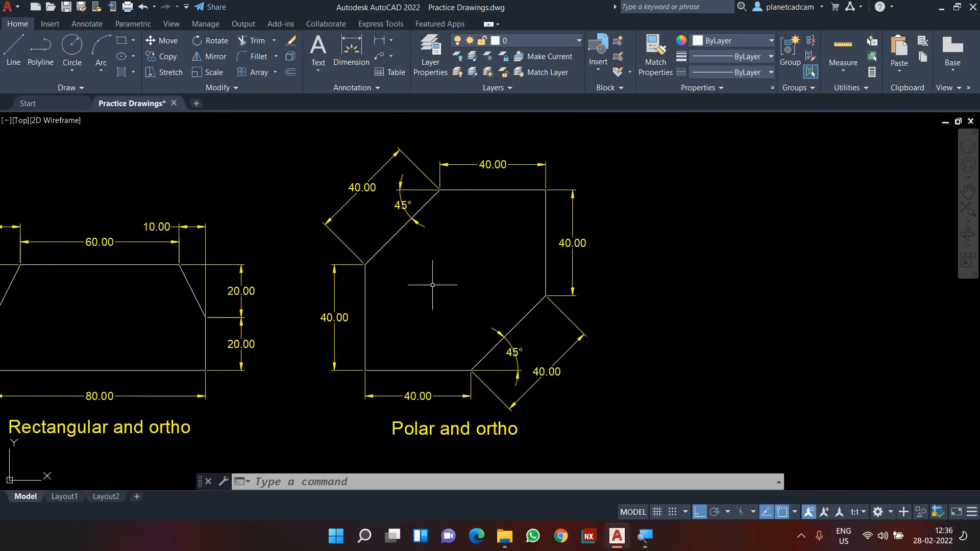
{"action": "scroll", "coordinate": [432, 285], "scroll_direction": "down", "scroll_amount": 5}
{"action": "middle_click_drag", "start_coordinate": [476, 389], "coordinate": [466, 164]}
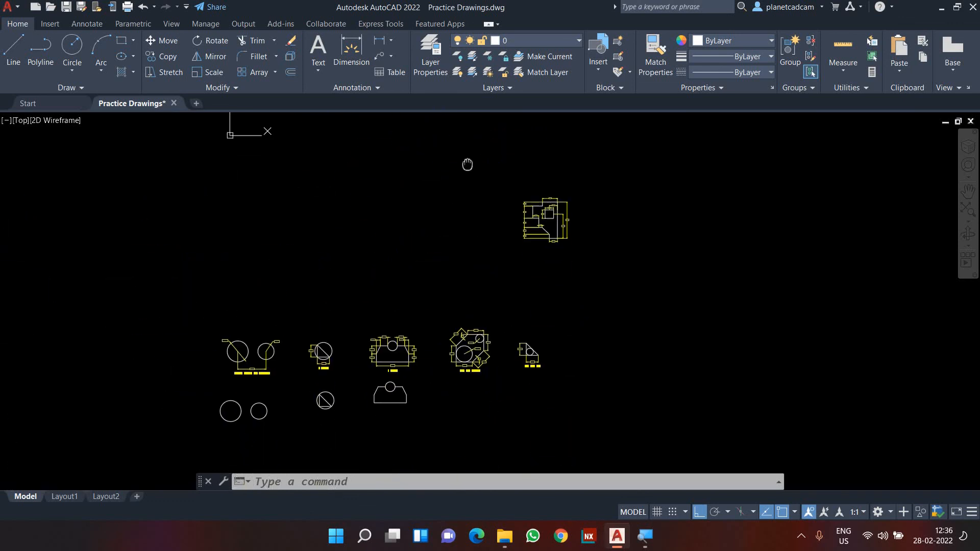
{"action": "scroll", "coordinate": [465, 368], "scroll_direction": "up", "scroll_amount": 4}
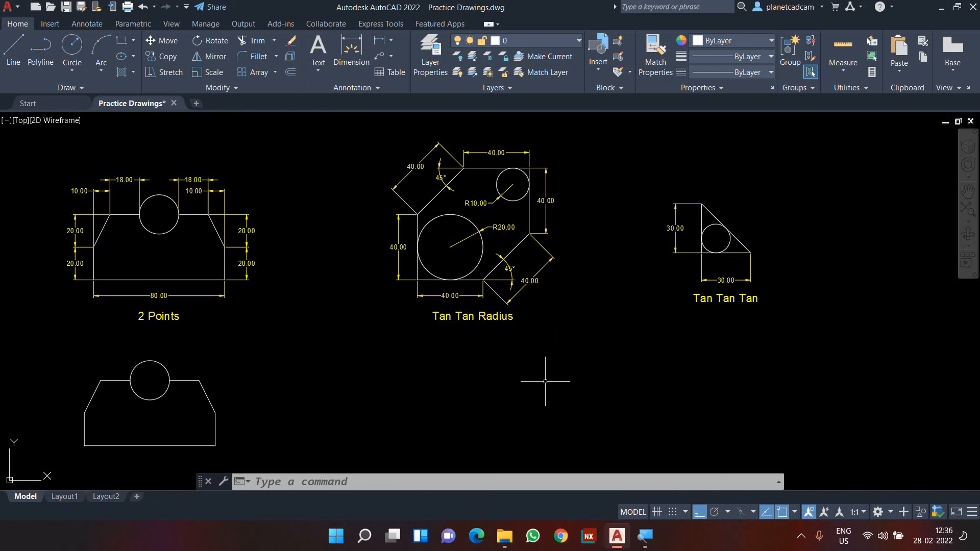
{"action": "type", "text": "l"}
{"action": "key", "text": "Return"}
{"action": "mouse_move", "coordinate": [464, 421]}
{"action": "middle_mouse_down"}
{"action": "mouse_move", "coordinate": [444, 346]}
{"action": "mouse_move", "coordinate": [433, 356]}
{"action": "middle_mouse_up"}
{"action": "left_click", "coordinate": [409, 436]}
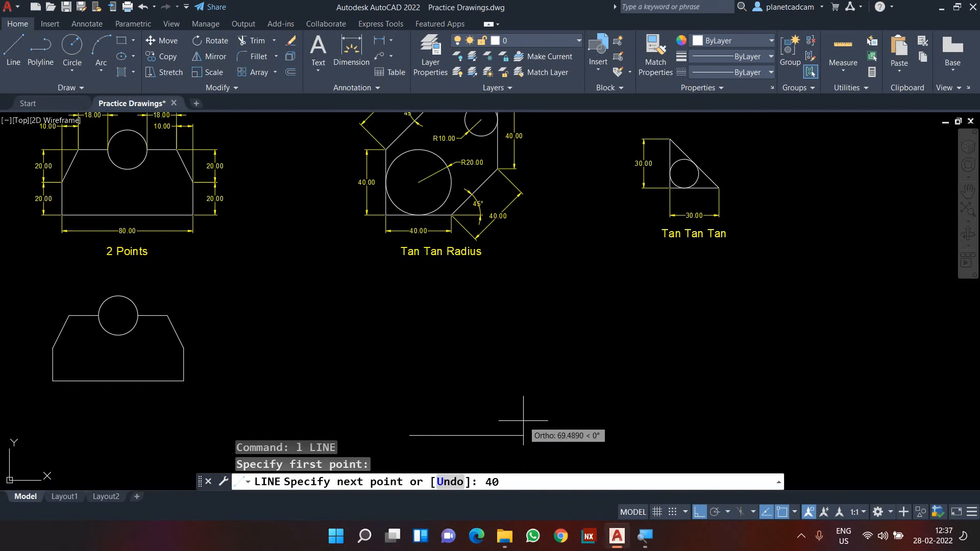
{"action": "type", "text": "40"}
{"action": "key", "text": "Return"}
{"action": "key", "text": "Escape"}
{"action": "key", "text": "Escape"}
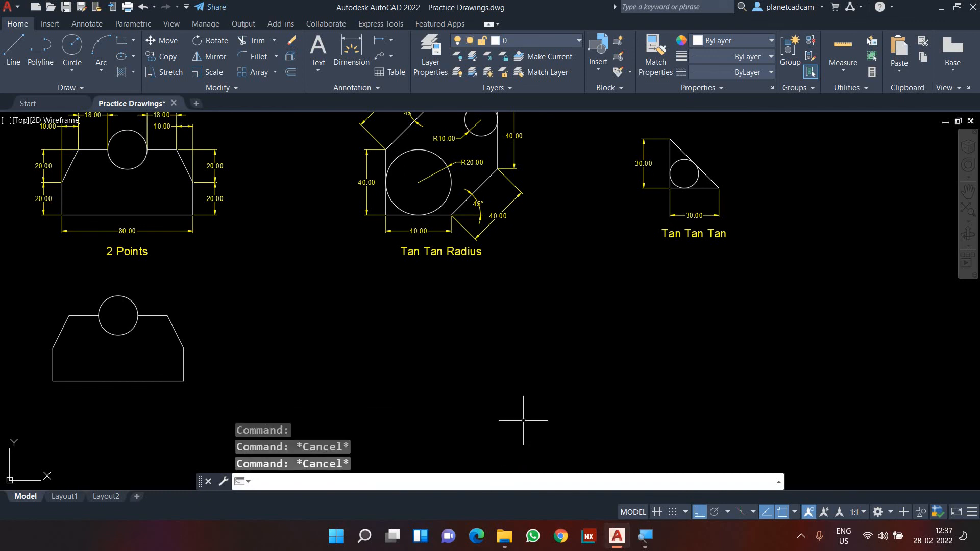
{"action": "type", "text": "l"}
{"action": "key", "text": "Return"}
{"action": "left_click", "coordinate": [422, 382]}
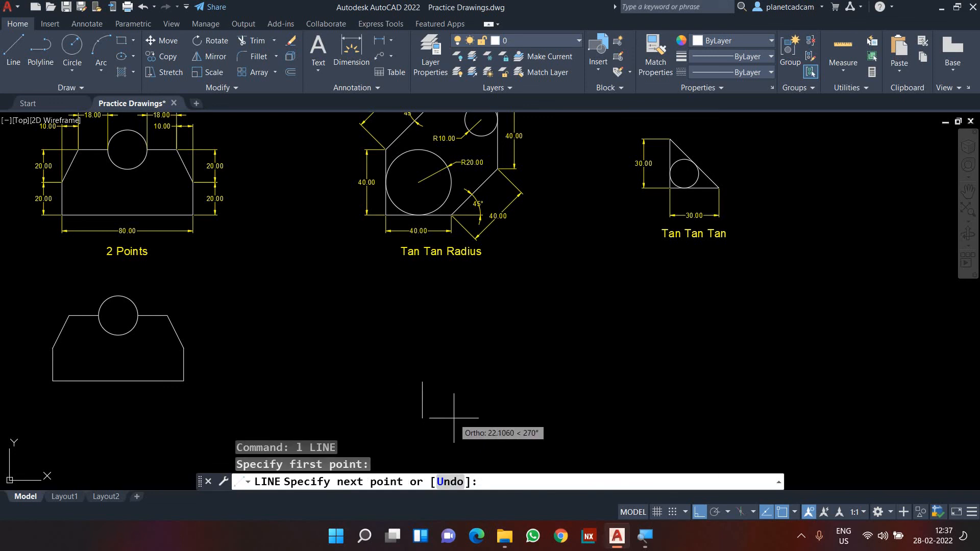
{"action": "key", "text": "Return"}
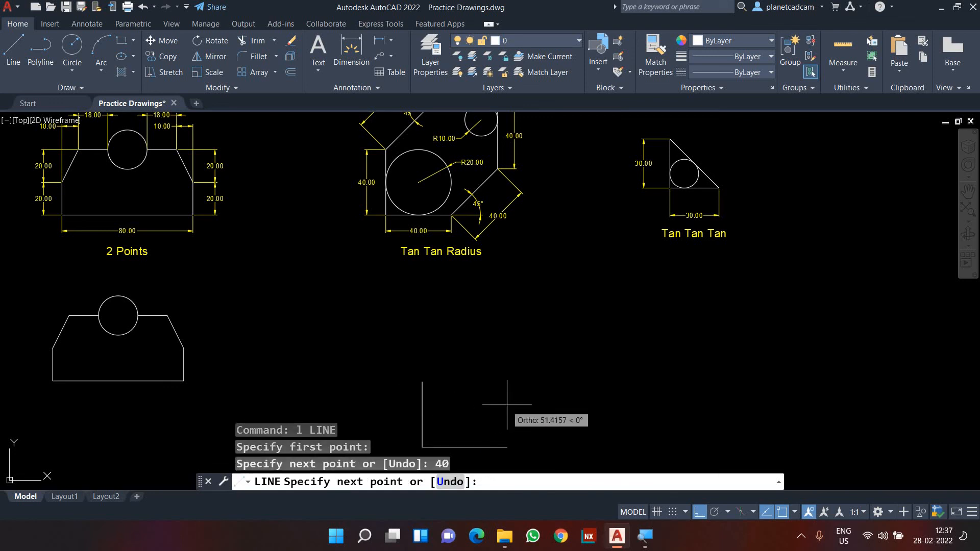
{"action": "key", "text": "Return"}
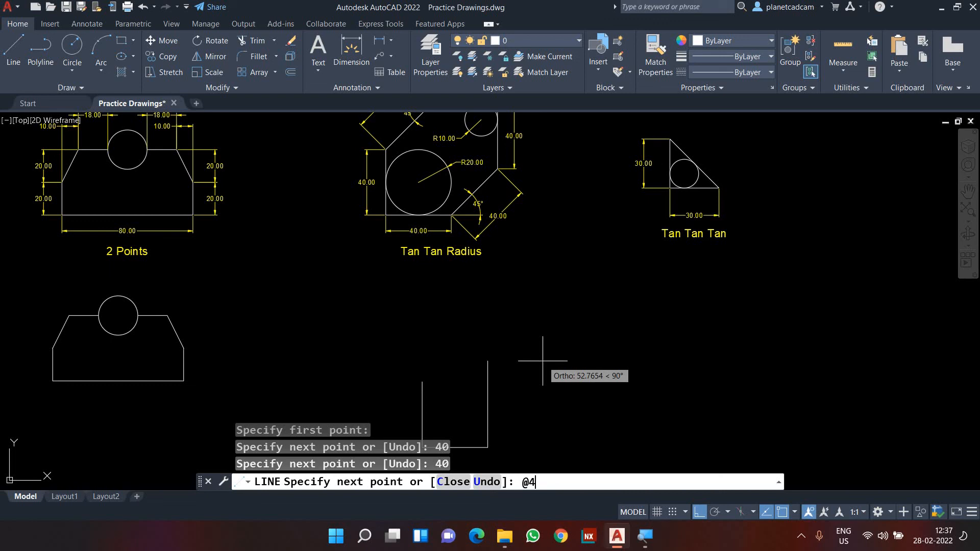
{"action": "key", "text": "Return"}
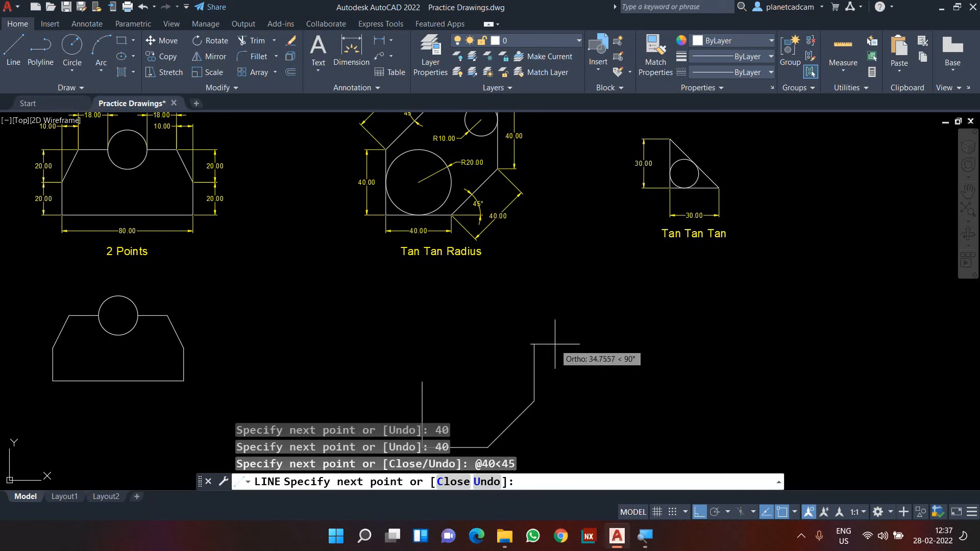
Continue the outline with lines 40 up and 40 left, then close it to the starting point.
{"action": "type", "text": "40"}
{"action": "key", "text": "Return"}
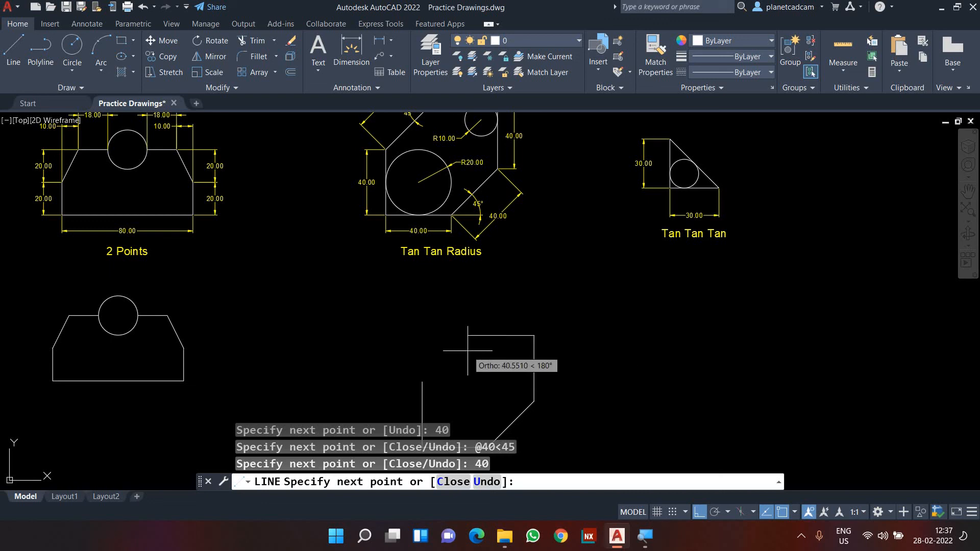
{"action": "type", "text": "40"}
{"action": "key", "text": "Return"}
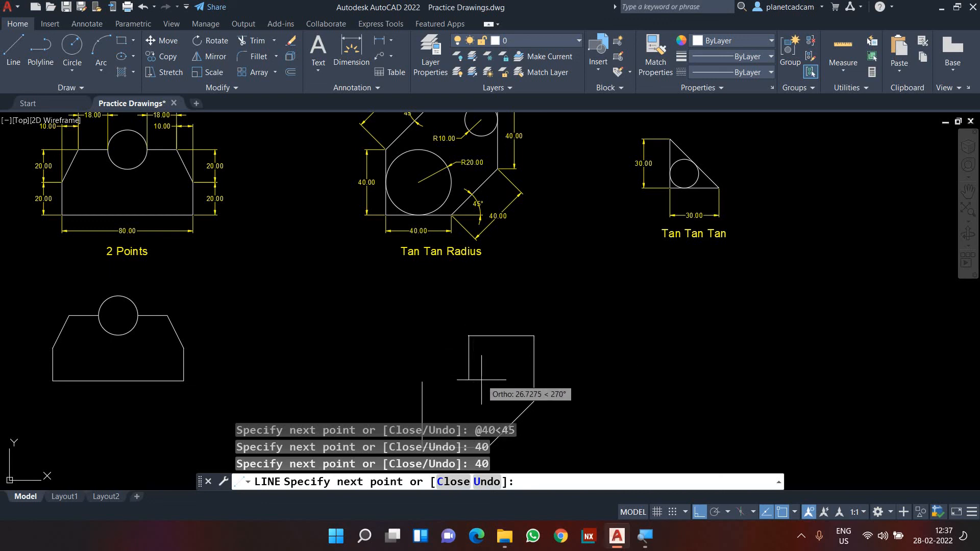
{"action": "middle_click_drag", "start_coordinate": [480, 382], "coordinate": [541, 347]}
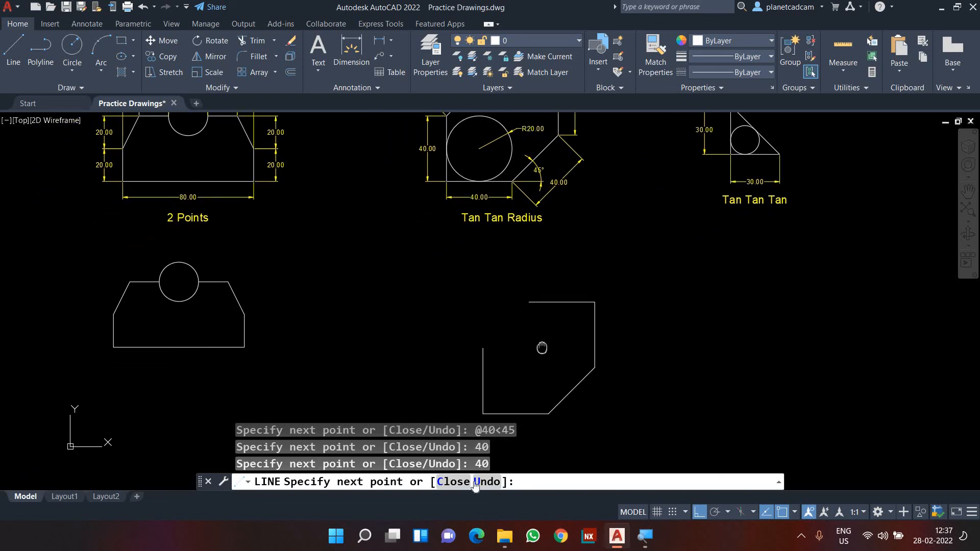
{"action": "left_click", "coordinate": [454, 482]}
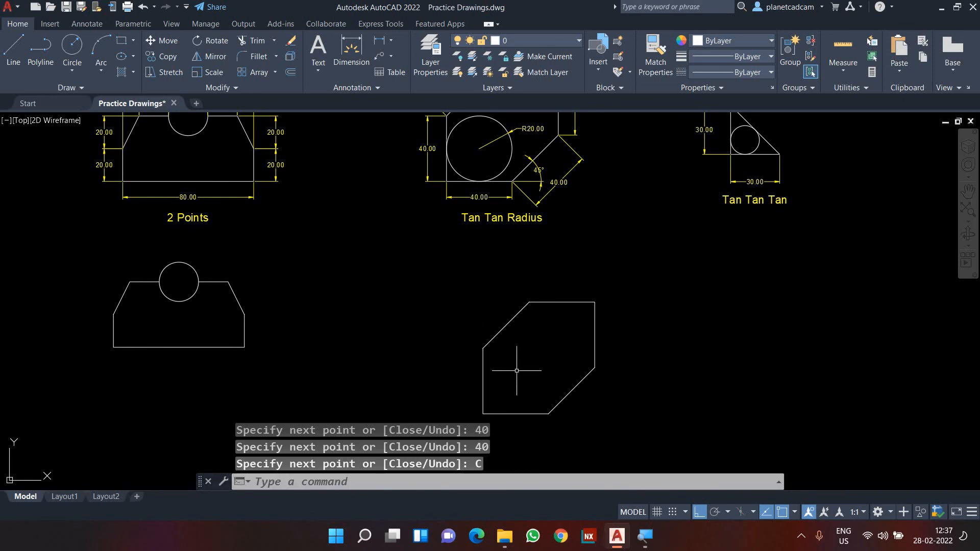
Examine the circles in the Tan Tan Radius reference, checking their radii and the edges each one touches.
{"action": "scroll", "coordinate": [507, 387], "scroll_direction": "down", "scroll_amount": 3}
{"action": "scroll", "coordinate": [481, 328], "scroll_direction": "up", "scroll_amount": 3}
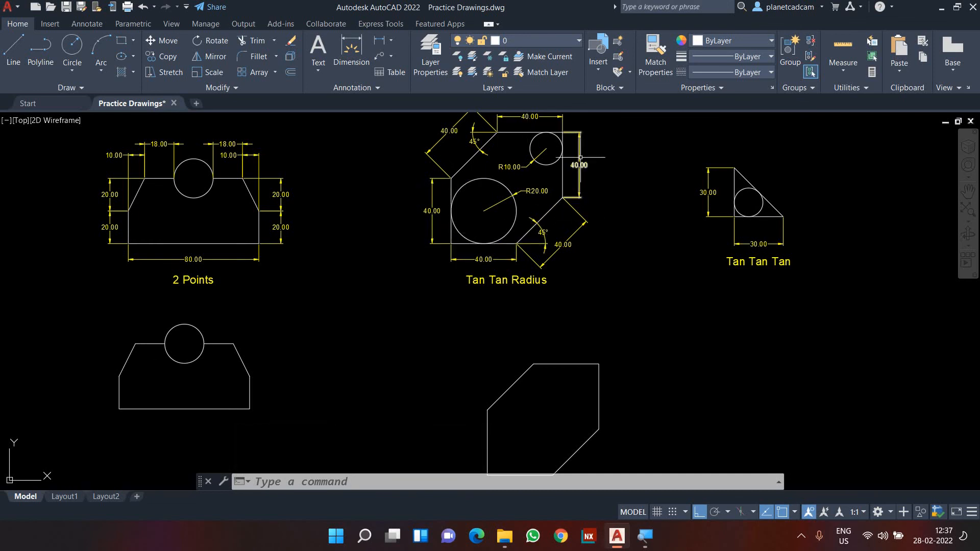
{"action": "scroll", "coordinate": [542, 287], "scroll_direction": "down", "scroll_amount": 2}
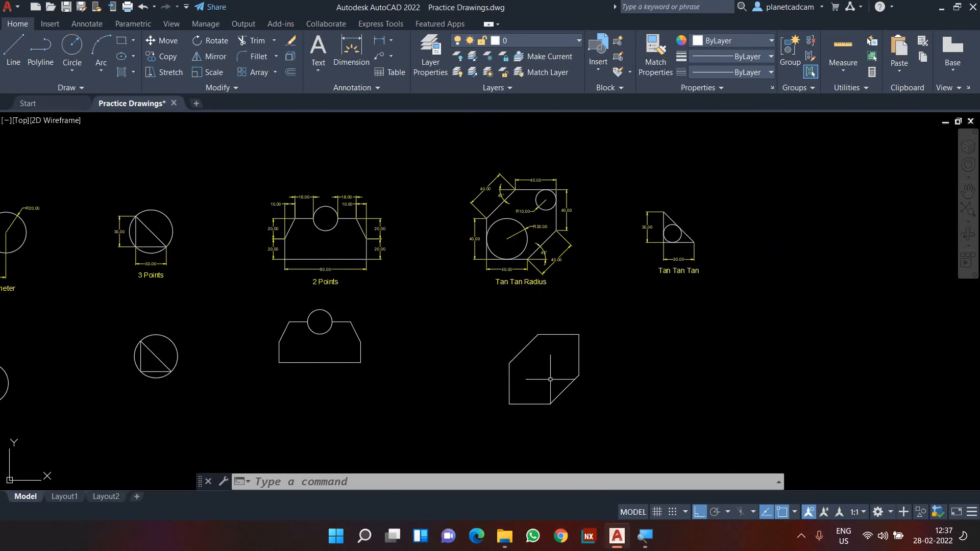
{"action": "scroll", "coordinate": [529, 263], "scroll_direction": "up", "scroll_amount": 3}
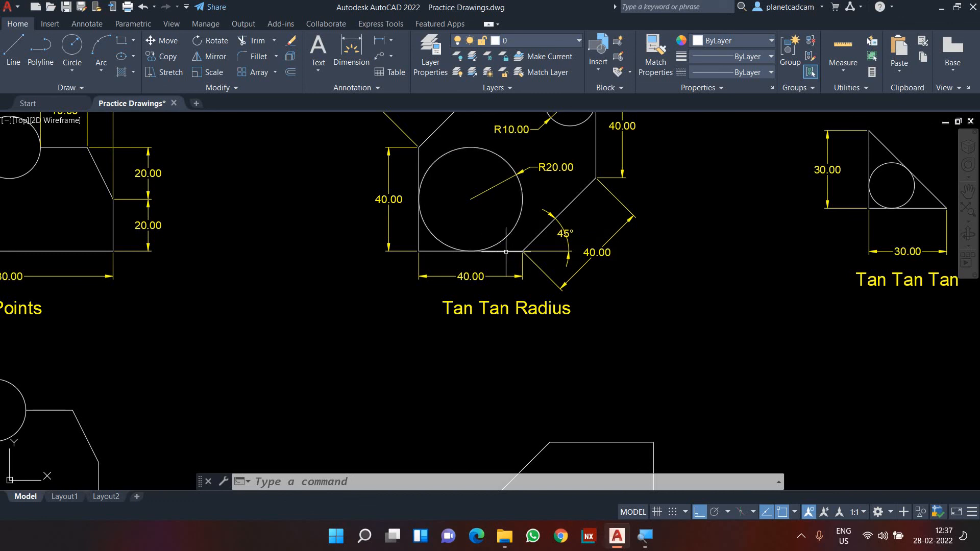
{"action": "scroll", "coordinate": [418, 237], "scroll_direction": "down", "scroll_amount": 2}
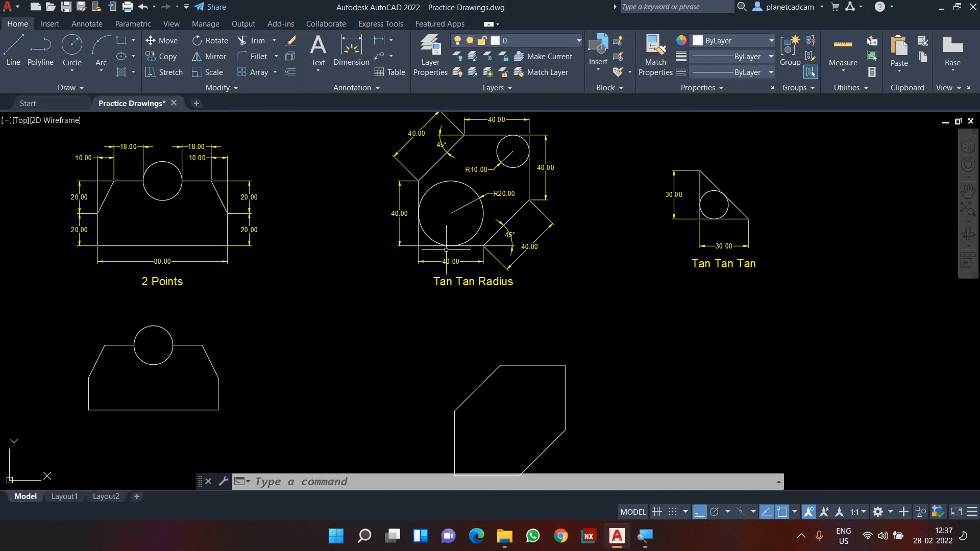
{"action": "scroll", "coordinate": [446, 249], "scroll_direction": "up", "scroll_amount": 1}
{"action": "scroll", "coordinate": [451, 244], "scroll_direction": "up", "scroll_amount": 3}
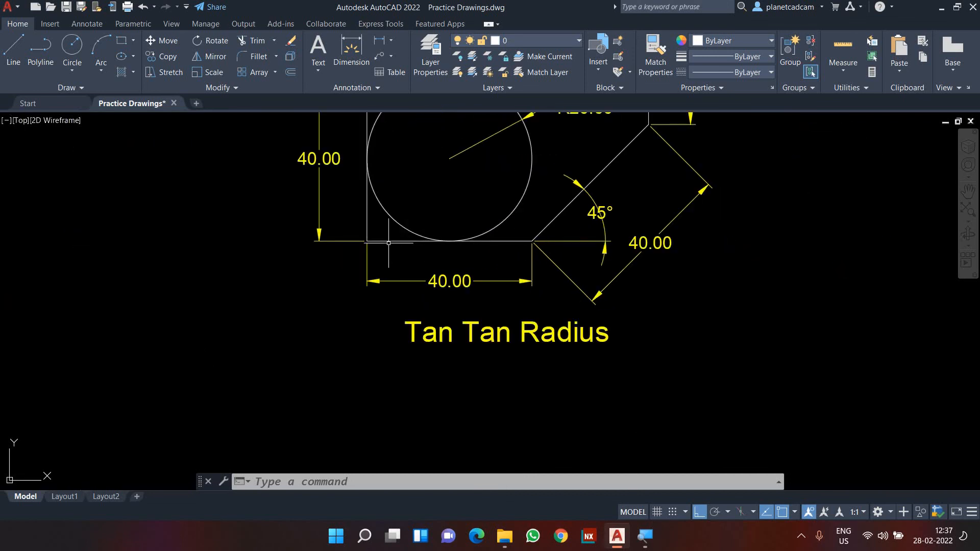
{"action": "scroll", "coordinate": [464, 240], "scroll_direction": "down", "scroll_amount": 4}
Draw a Tan Tan Radius circle of radius 20 tangent to the outline's left vertical edge and bottom edge.
{"action": "middle_click_drag", "start_coordinate": [521, 402], "coordinate": [502, 360]}
{"action": "type", "text": "c"}
{"action": "key", "text": "Return"}
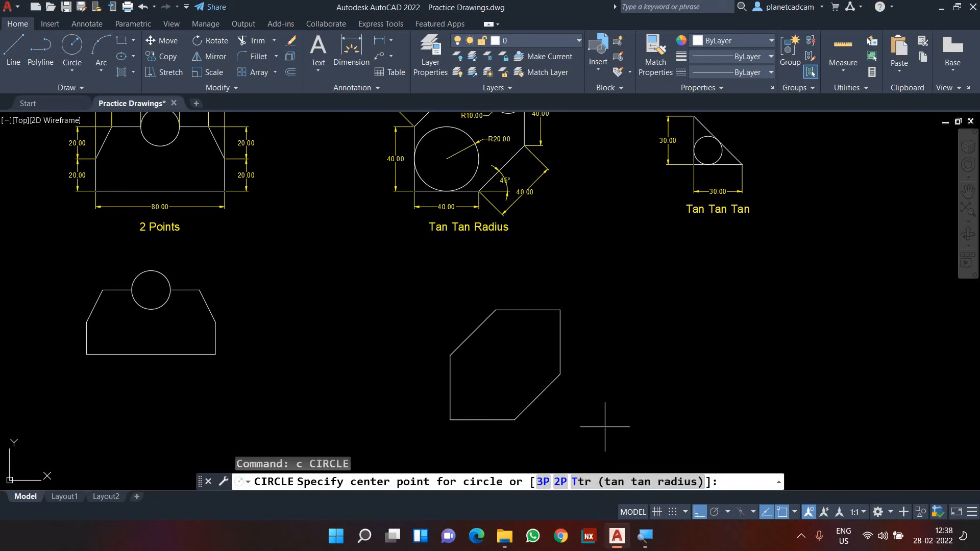
{"action": "key", "text": "Return"}
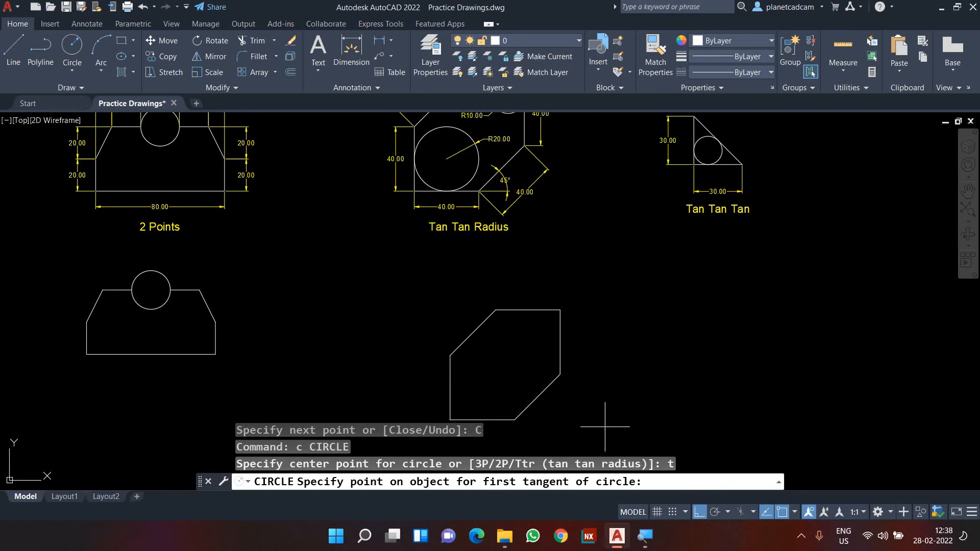
{"action": "scroll", "coordinate": [492, 355], "scroll_direction": "up", "scroll_amount": 3}
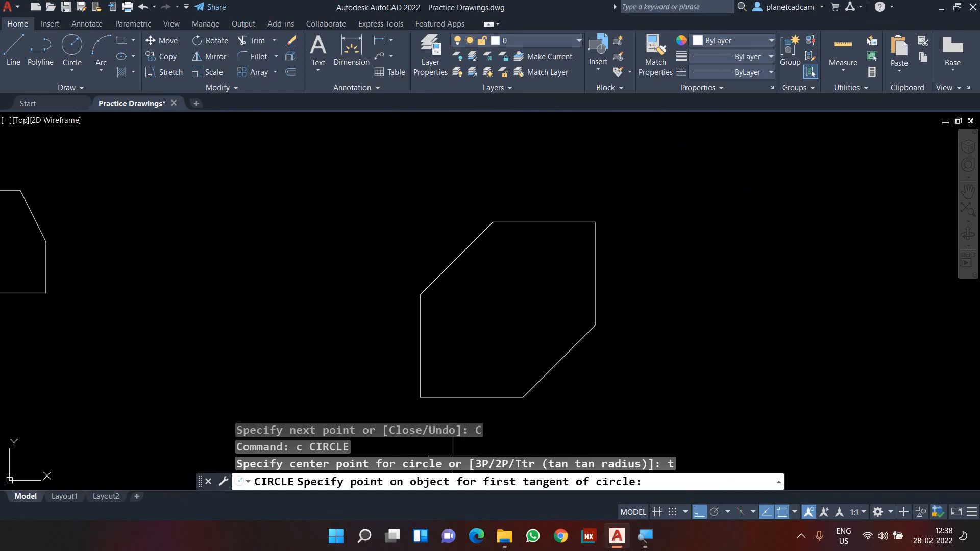
{"action": "left_click", "coordinate": [423, 374]}
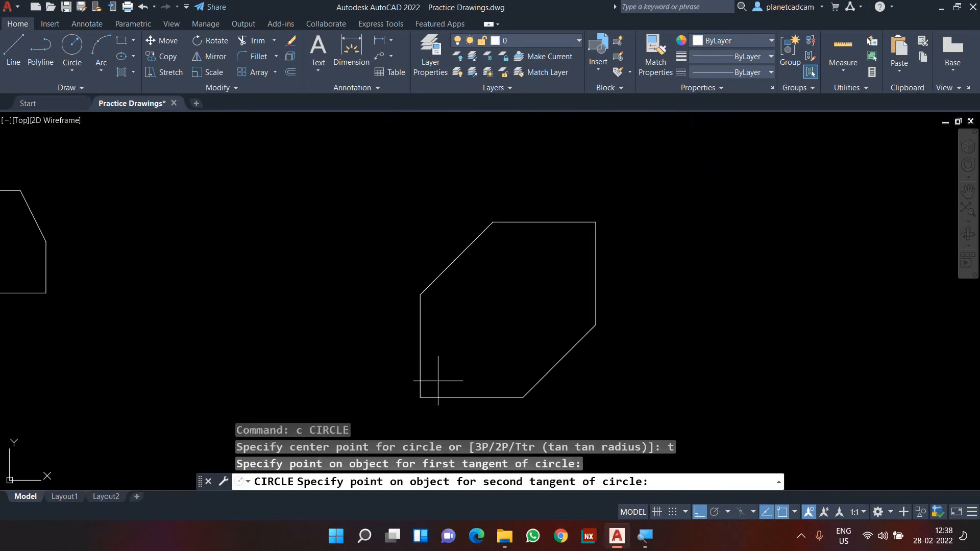
{"action": "left_click", "coordinate": [447, 396]}
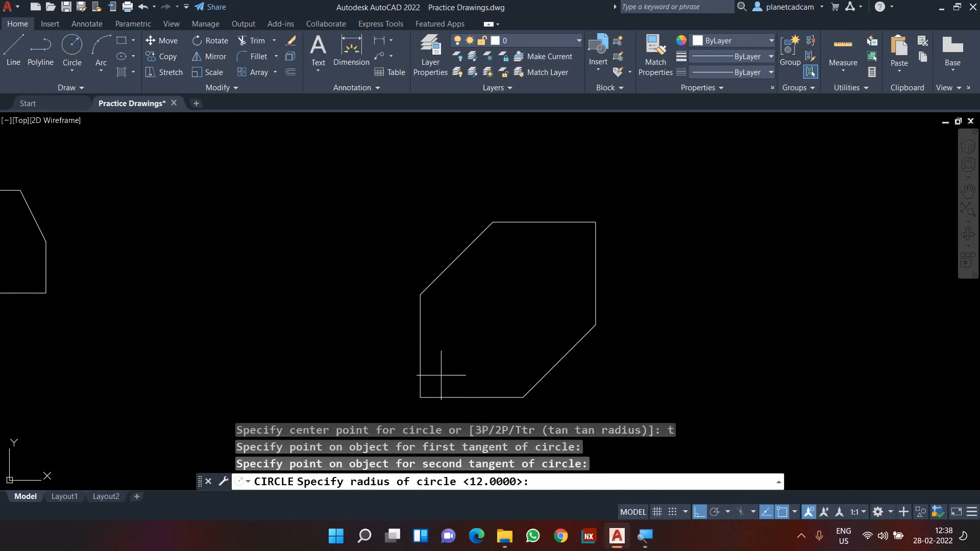
{"action": "key", "text": "Return"}
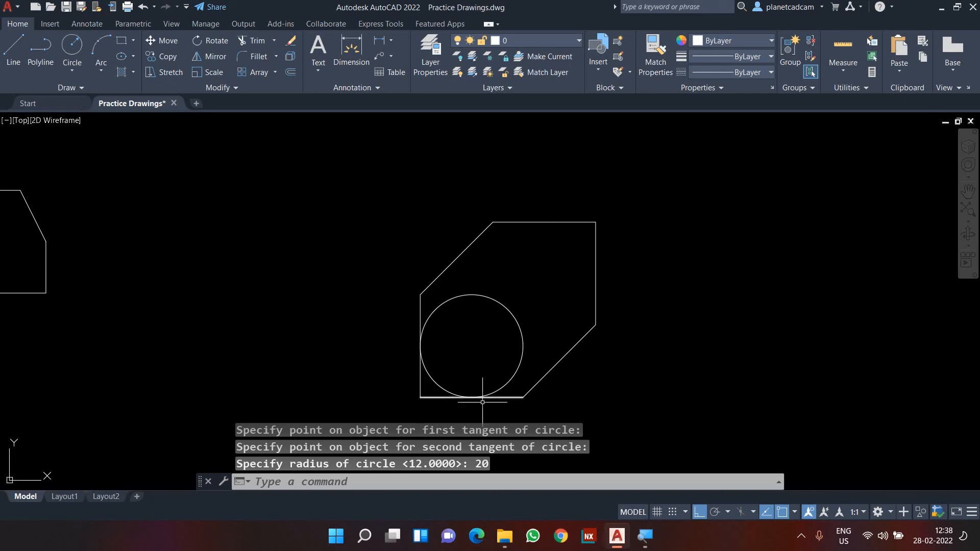
Draw a Tan Tan Radius circle of radius 10 tangent to the outline's top edge and right vertical edge.
{"action": "scroll", "coordinate": [473, 362], "scroll_direction": "down", "scroll_amount": 2}
{"action": "middle_click_drag", "start_coordinate": [485, 244], "coordinate": [462, 371]}
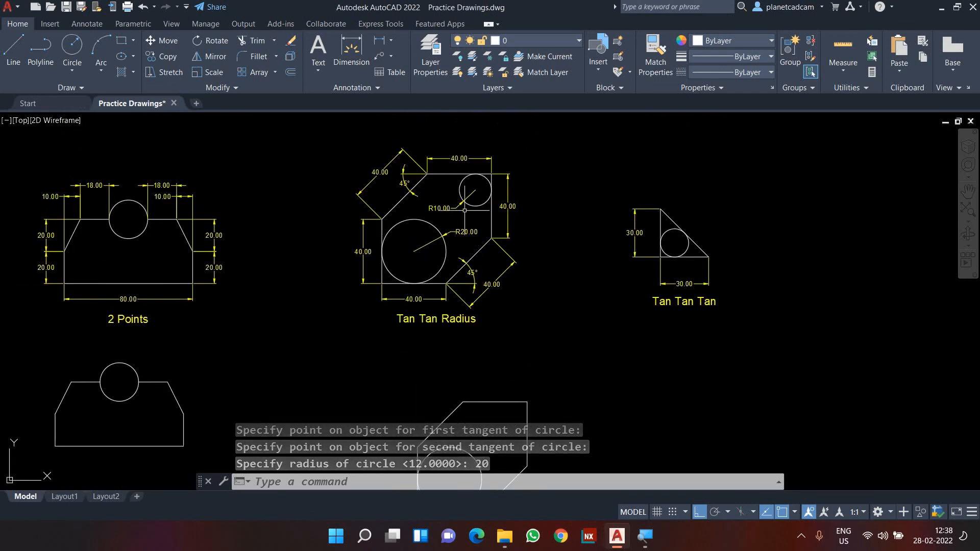
{"action": "scroll", "coordinate": [472, 229], "scroll_direction": "down", "scroll_amount": 2}
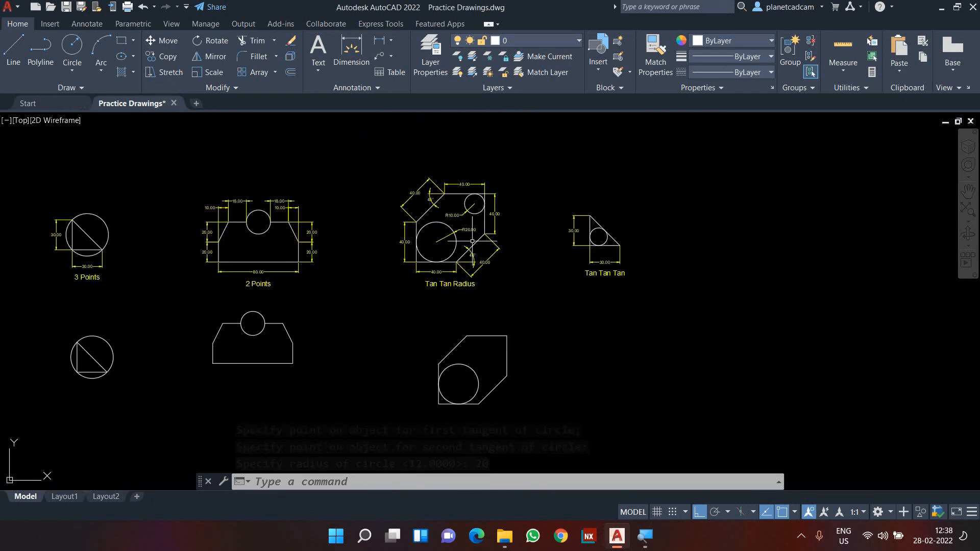
{"action": "middle_click_drag", "start_coordinate": [473, 242], "coordinate": [477, 203]}
{"action": "scroll", "coordinate": [499, 307], "scroll_direction": "up", "scroll_amount": 4}
{"action": "type", "text": "C"}
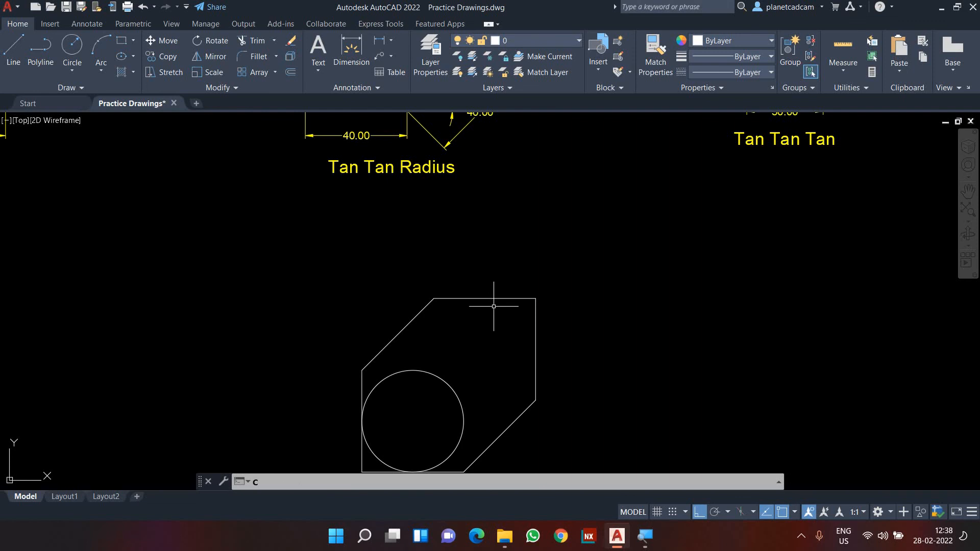
{"action": "key", "text": "Return"}
{"action": "key", "text": "Return"}
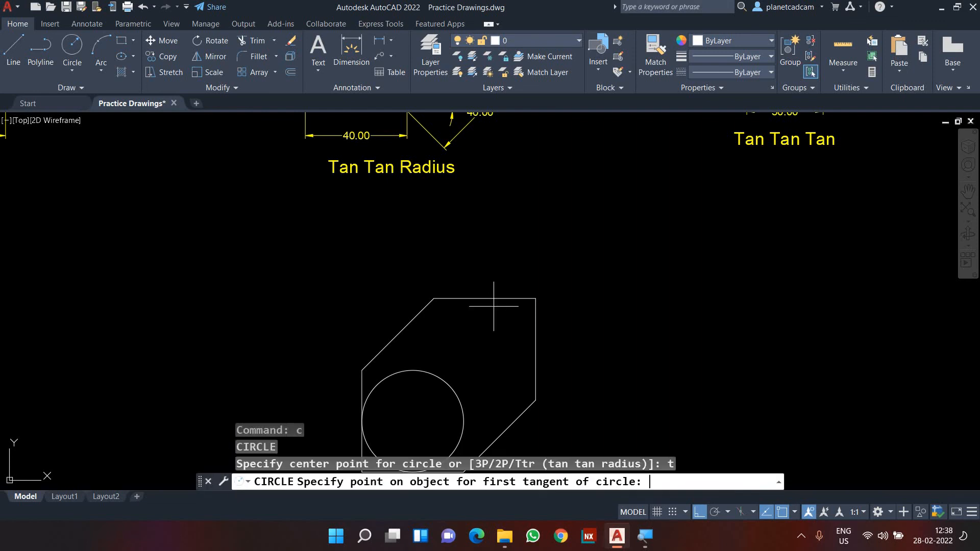
{"action": "left_click", "coordinate": [456, 300]}
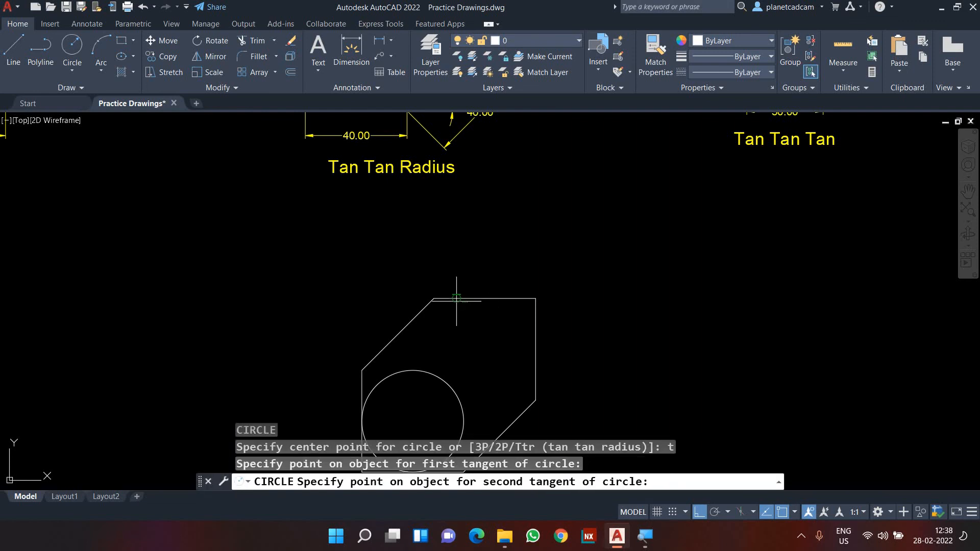
{"action": "left_click", "coordinate": [534, 377]}
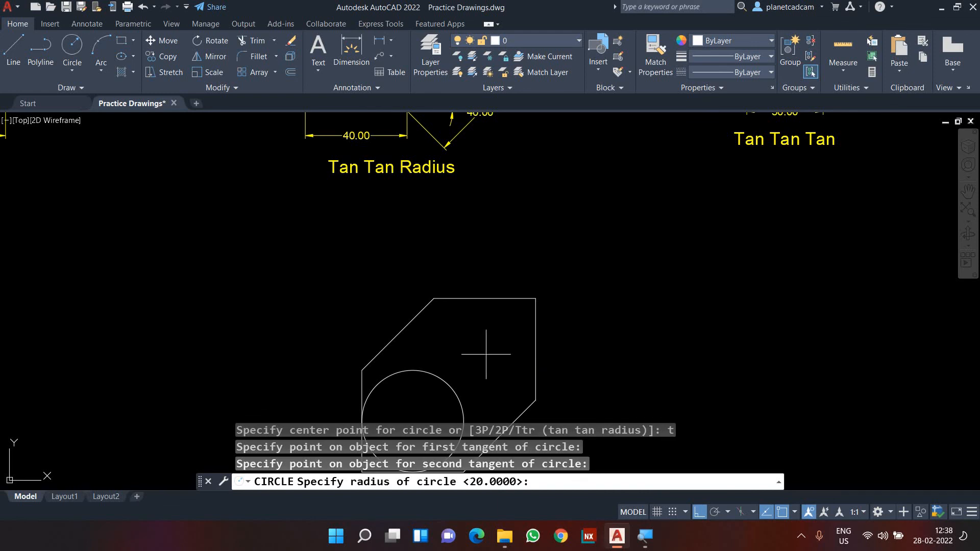
{"action": "key", "text": "Return"}
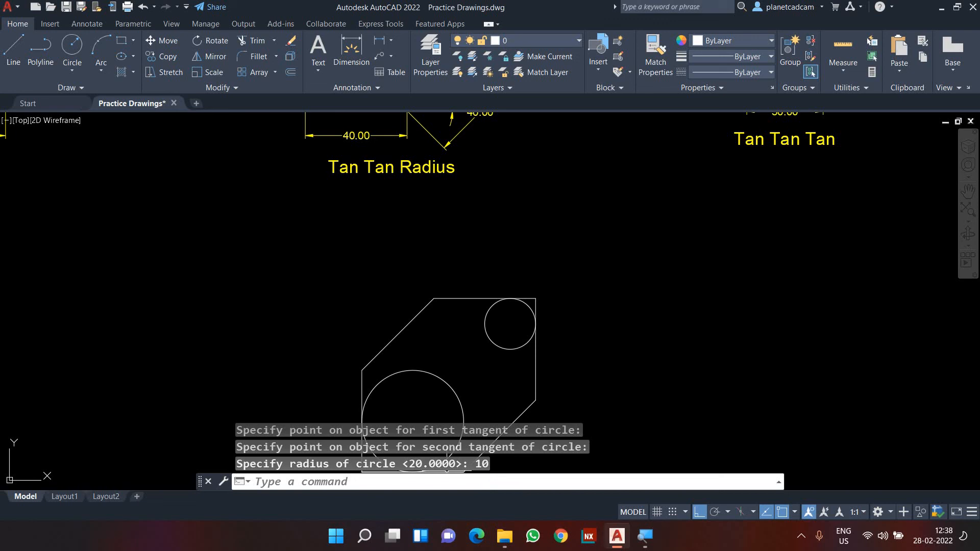
Below the Tan Tan Tan reference, draw a closed right triangle with a 30-long vertical left edge and a 30-long horizontal base.
{"action": "scroll", "coordinate": [575, 382], "scroll_direction": "down", "scroll_amount": 5}
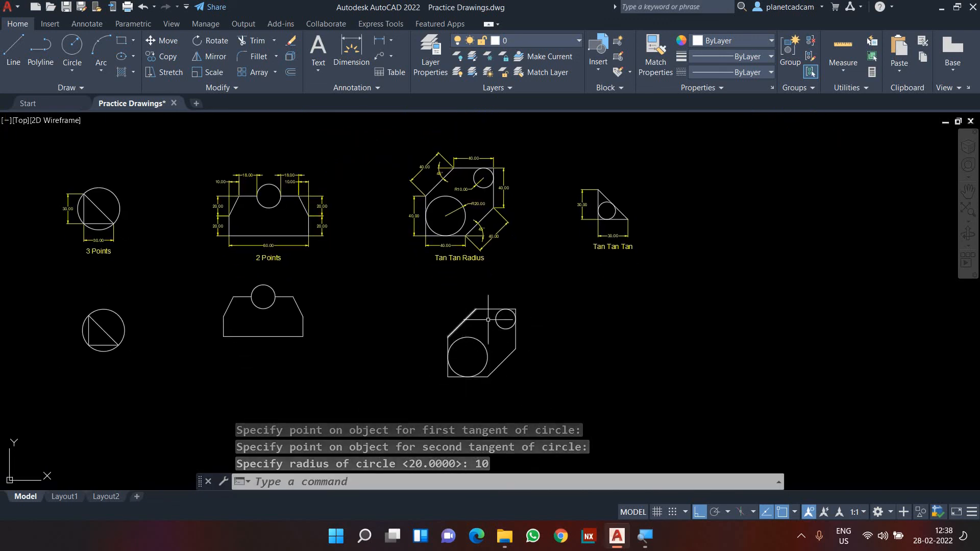
{"action": "middle_click_drag", "start_coordinate": [489, 318], "coordinate": [412, 335]}
{"action": "scroll", "coordinate": [550, 284], "scroll_direction": "up", "scroll_amount": 4}
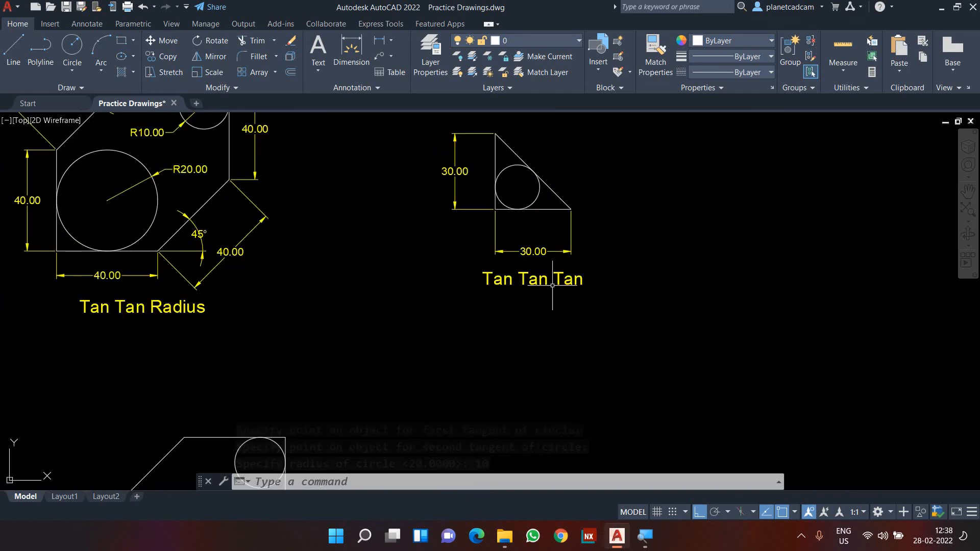
{"action": "scroll", "coordinate": [506, 286], "scroll_direction": "down", "scroll_amount": 2}
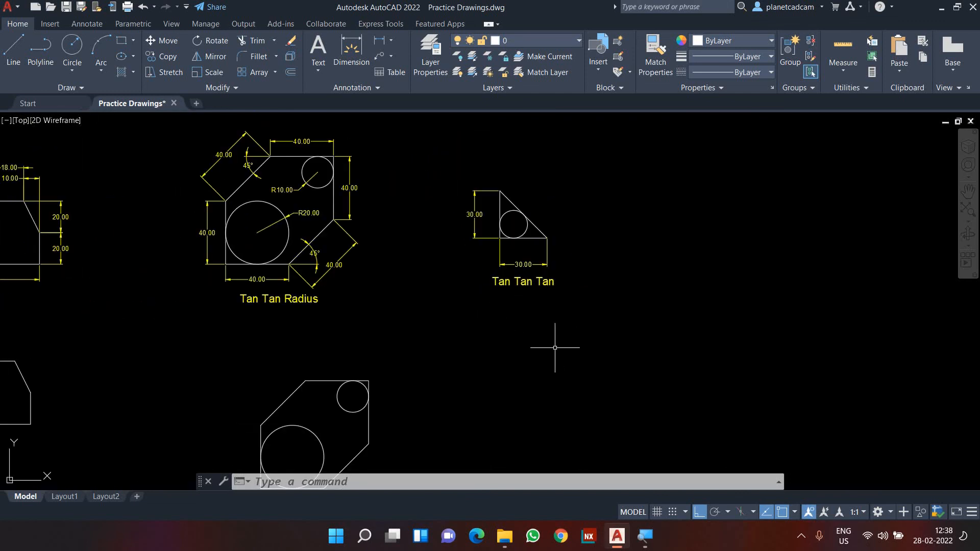
{"action": "middle_click_drag", "start_coordinate": [554, 349], "coordinate": [552, 304]}
{"action": "mouse_move", "coordinate": [5, 340]}
{"action": "middle_mouse_down"}
{"action": "mouse_move", "coordinate": [420, 350]}
{"action": "mouse_move", "coordinate": [544, 333]}
{"action": "mouse_move", "coordinate": [54, 321]}
{"action": "middle_mouse_up"}
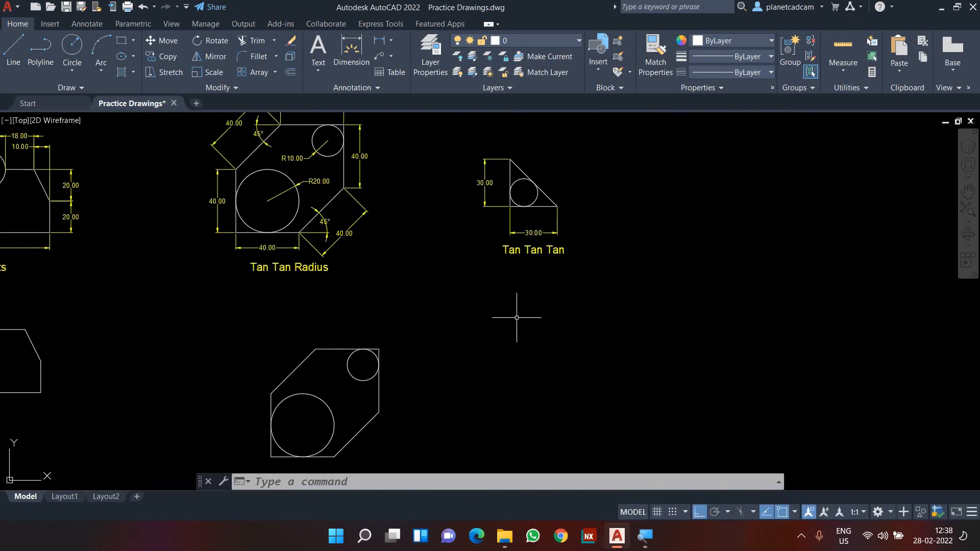
{"action": "type", "text": "l"}
{"action": "key", "text": "Return"}
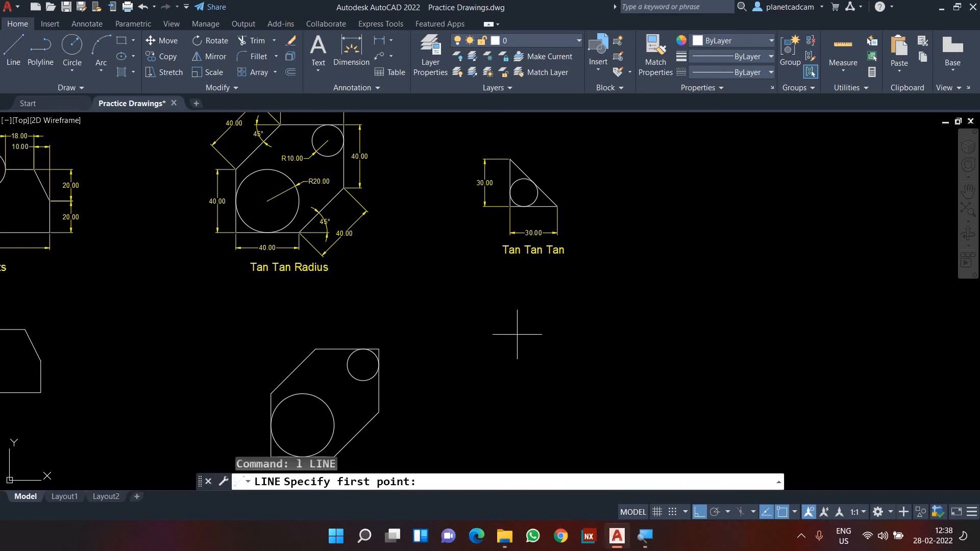
{"action": "left_click", "coordinate": [517, 335]}
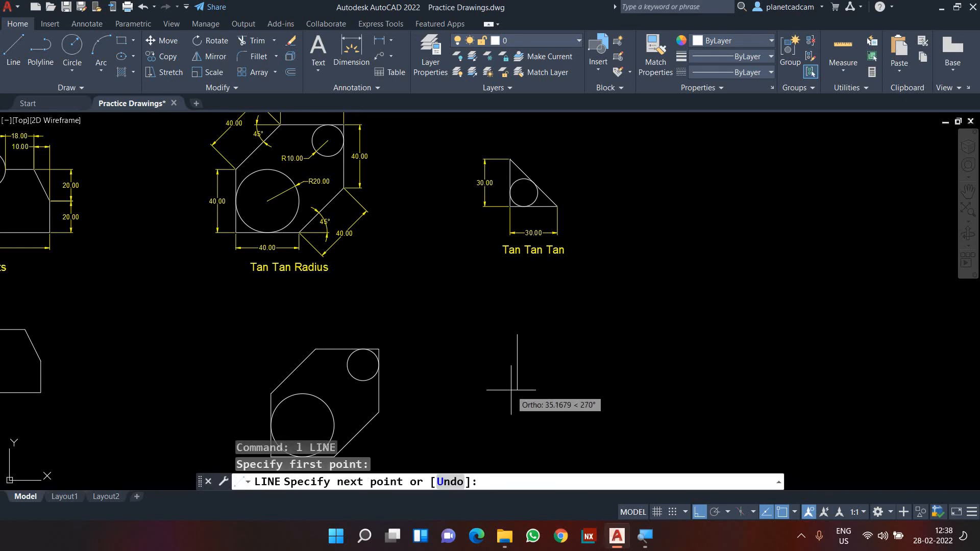
{"action": "key", "text": "Return"}
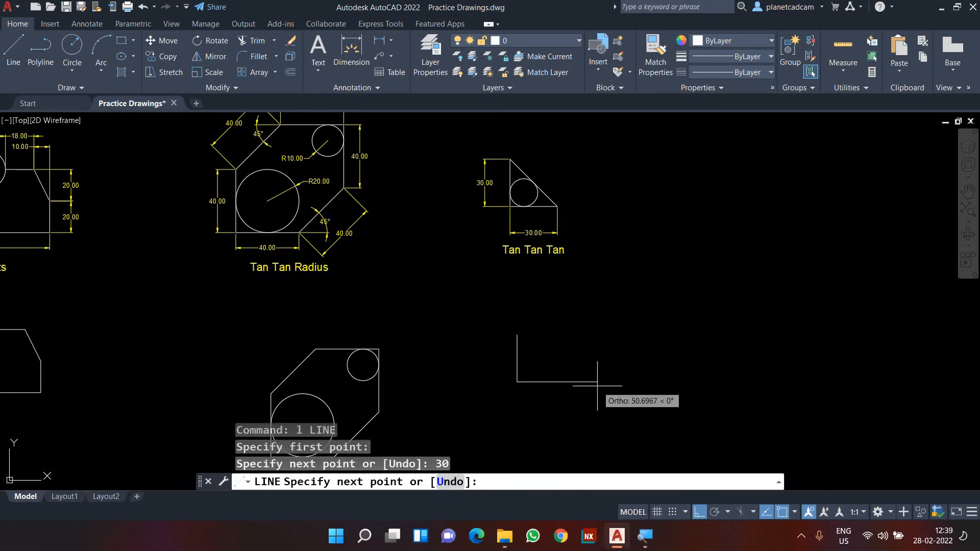
{"action": "type", "text": "30"}
{"action": "key", "text": "Return"}
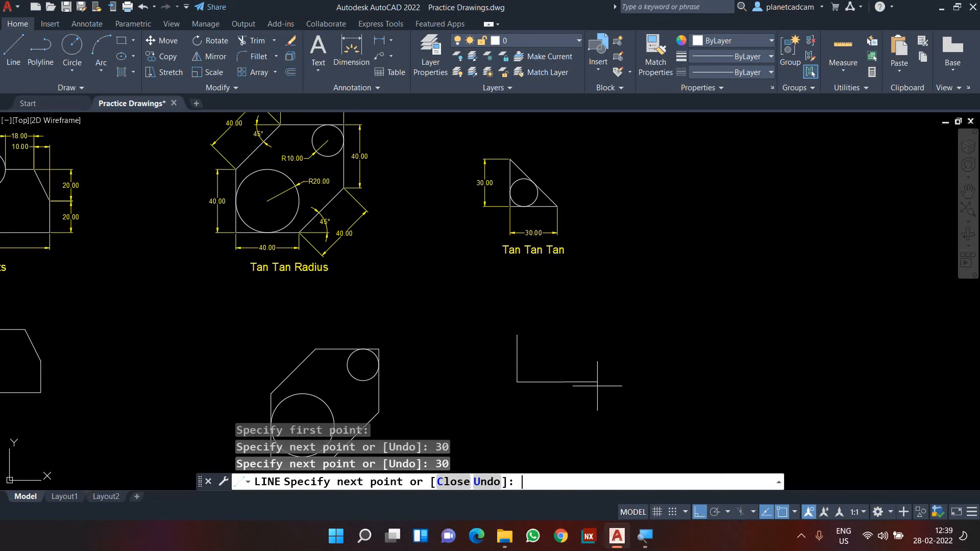
{"action": "type", "text": "c"}
{"action": "key", "text": "Return"}
{"action": "mouse_move", "coordinate": [528, 349]}
{"action": "middle_mouse_down"}
{"action": "mouse_move", "coordinate": [530, 284]}
{"action": "mouse_move", "coordinate": [528, 393]}
{"action": "middle_mouse_up"}
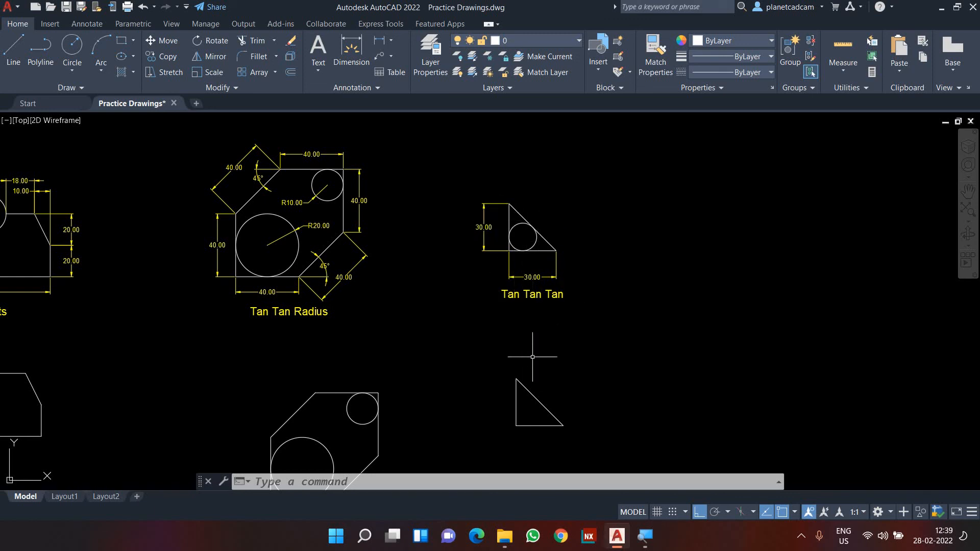
Draw a Tan Tan Tan circle inside the right triangle, tangent to its vertical left edge, horizontal base and sloped edge.
{"action": "middle_click_drag", "start_coordinate": [586, 361], "coordinate": [602, 342]}
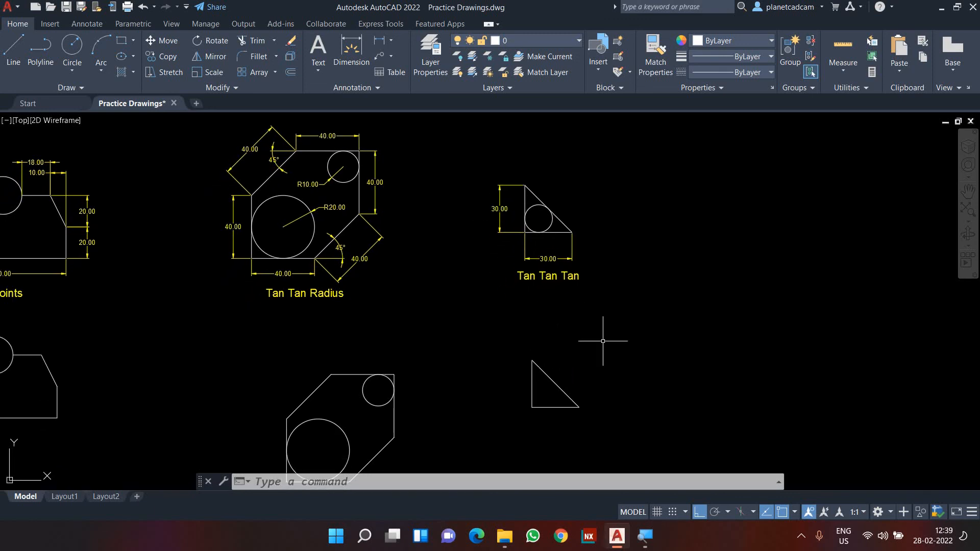
{"action": "type", "text": "c"}
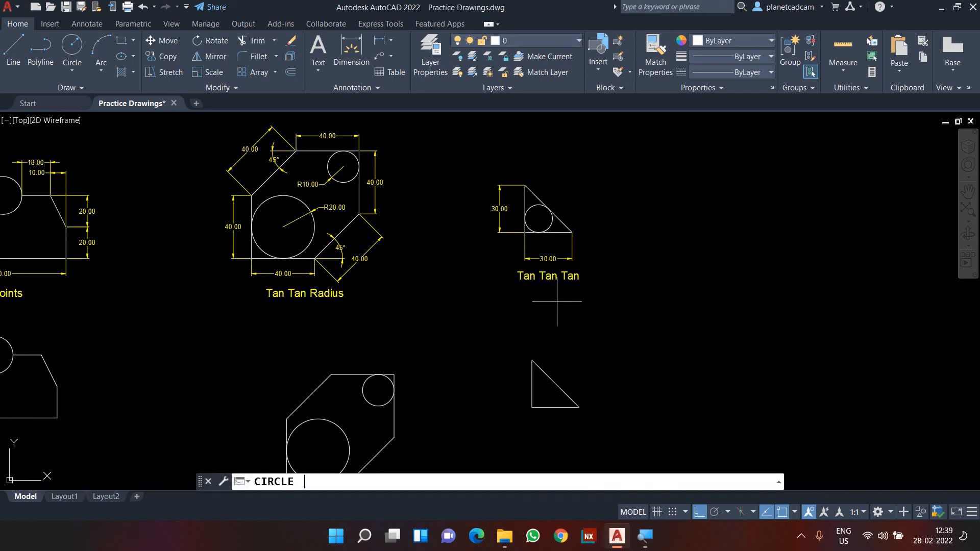
{"action": "key", "text": "Return"}
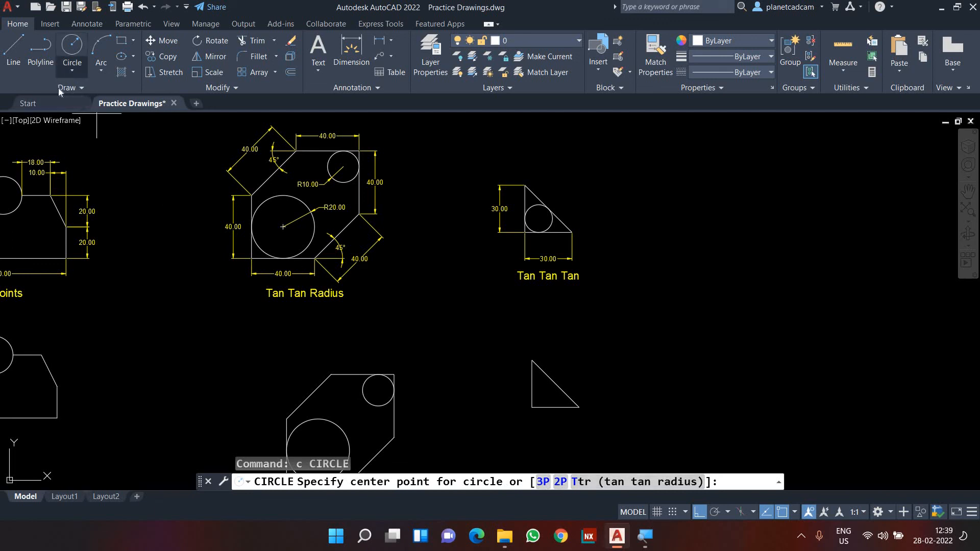
{"action": "left_click", "coordinate": [78, 74]}
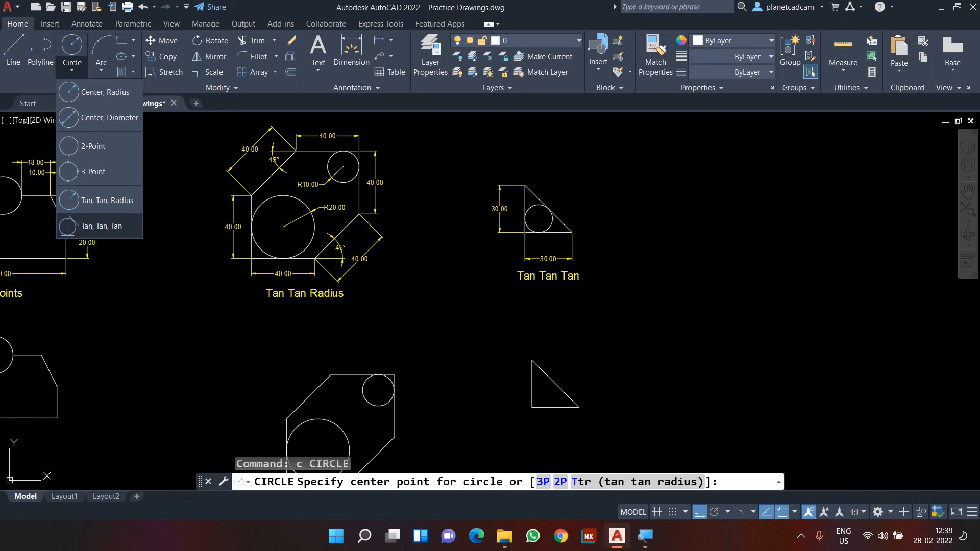
{"action": "left_click", "coordinate": [118, 225]}
{"action": "middle_click_drag", "start_coordinate": [456, 335], "coordinate": [423, 294]}
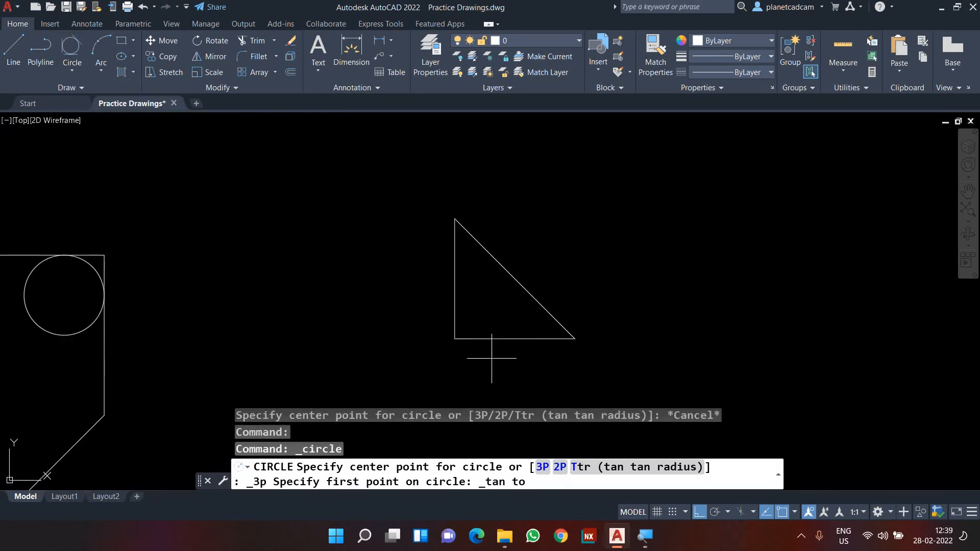
{"action": "left_click", "coordinate": [454, 307]}
{"action": "left_click", "coordinate": [485, 337]}
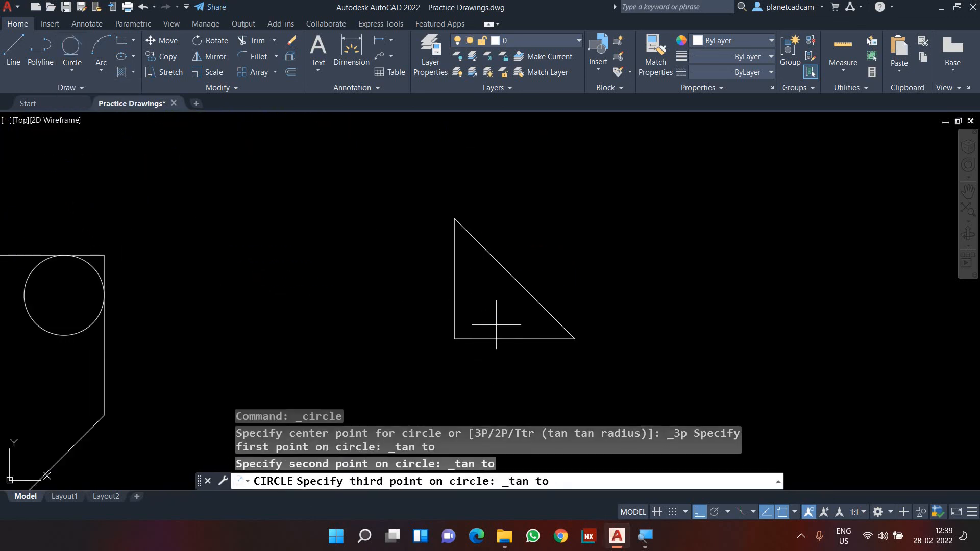
{"action": "left_click", "coordinate": [525, 290]}
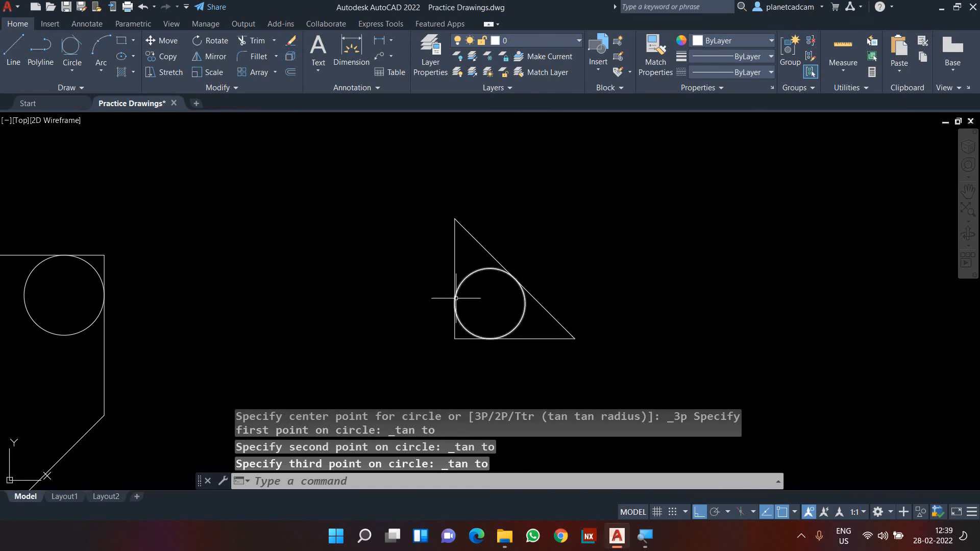
{"action": "scroll", "coordinate": [467, 317], "scroll_direction": "down", "scroll_amount": 2}
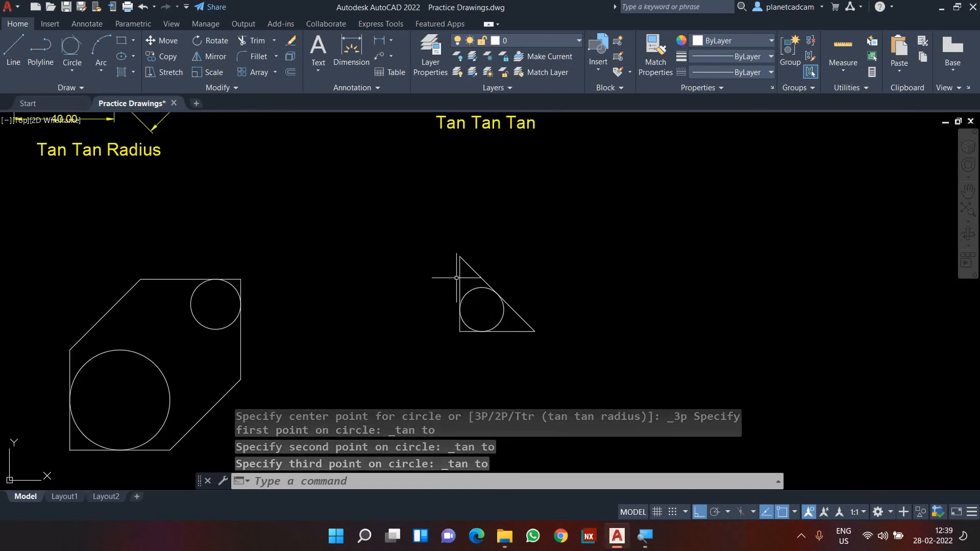
{"action": "scroll", "coordinate": [520, 267], "scroll_direction": "down", "scroll_amount": 3}
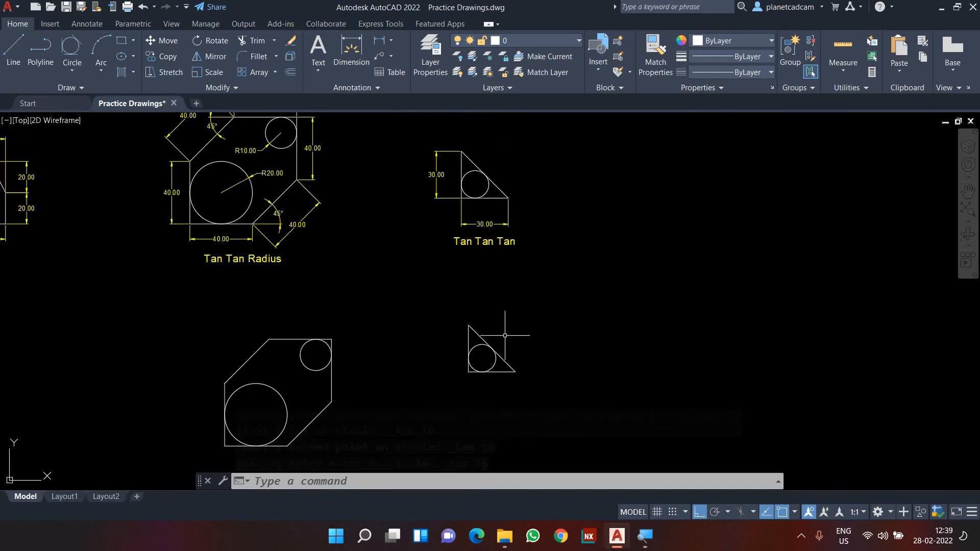
{"action": "scroll", "coordinate": [546, 308], "scroll_direction": "down", "scroll_amount": 5}
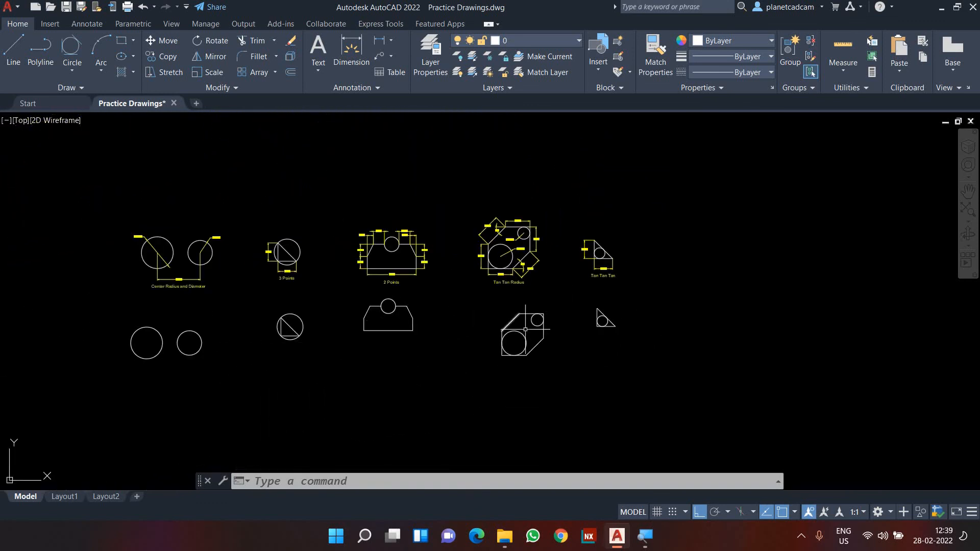
{"action": "middle_click_drag", "start_coordinate": [640, 323], "coordinate": [704, 328]}
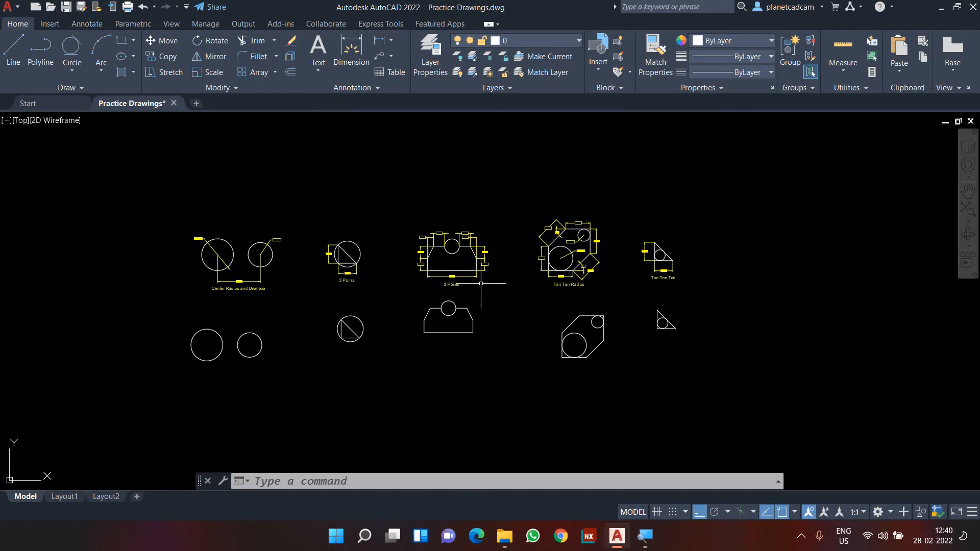
{"action": "mouse_move", "coordinate": [543, 406]}
{"action": "middle_mouse_down"}
{"action": "mouse_move", "coordinate": [629, 400]}
{"action": "mouse_move", "coordinate": [616, 401]}
{"action": "middle_mouse_up"}
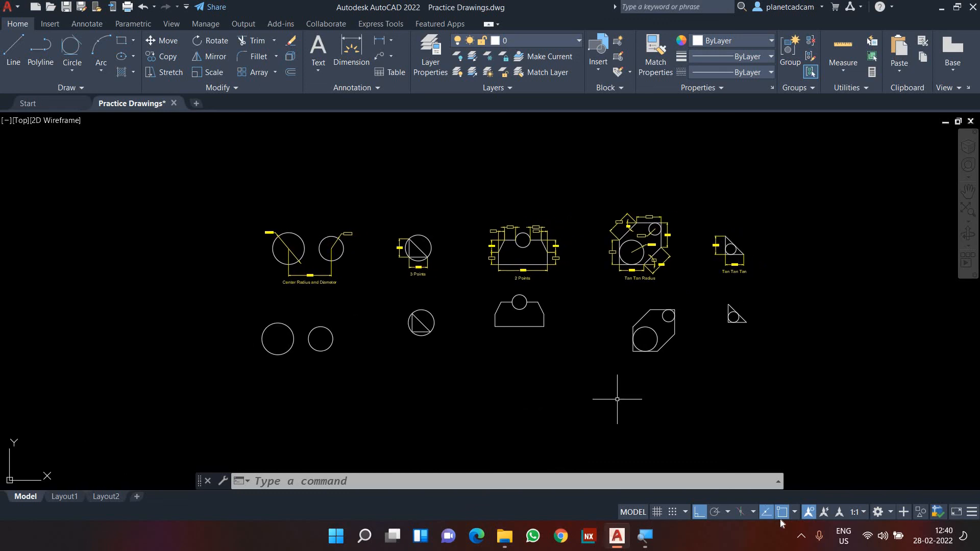
{"action": "left_click", "coordinate": [802, 536]}
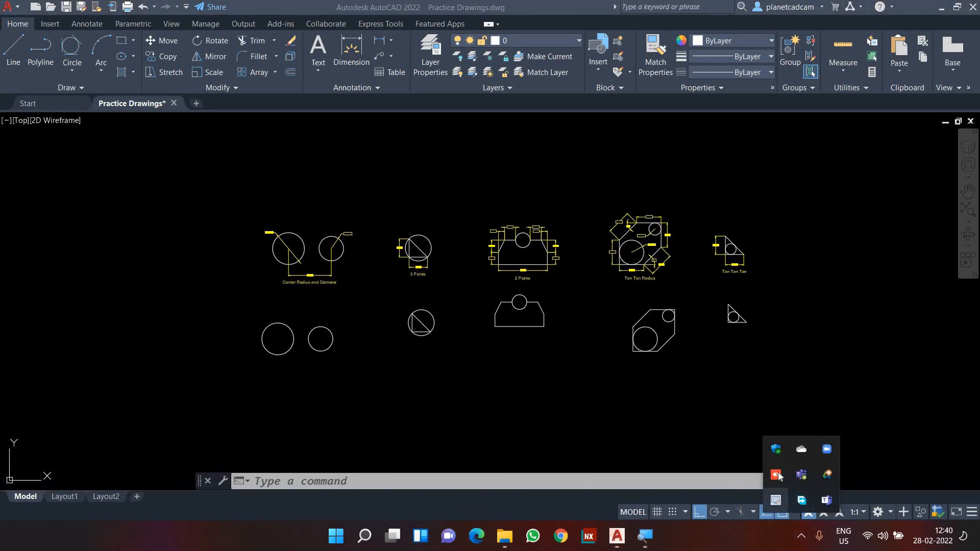